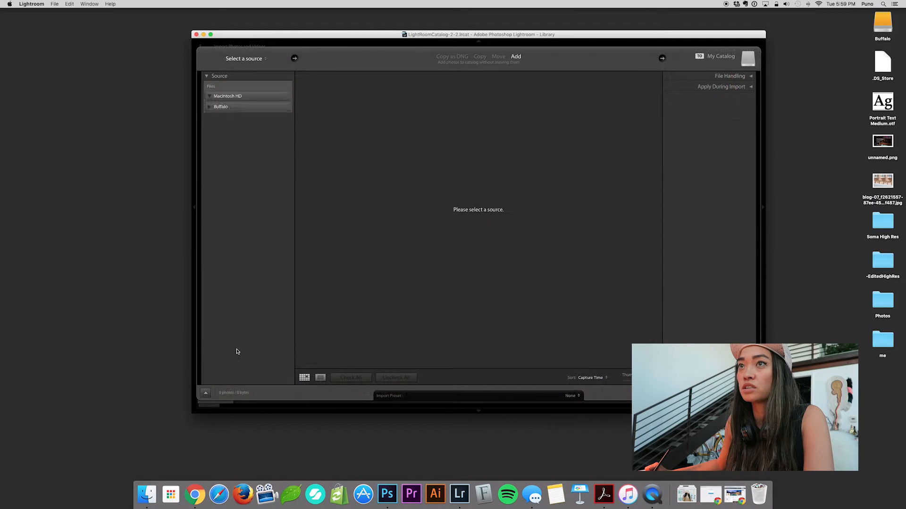
Browse the import sources, covering the Map_Branding folders on Macintosh HD and the Buffalo drive.
scroll(237, 349, up, 3)
scroll(252, 144, down, 4)
scroll(243, 276, up, 5)
click(213, 134)
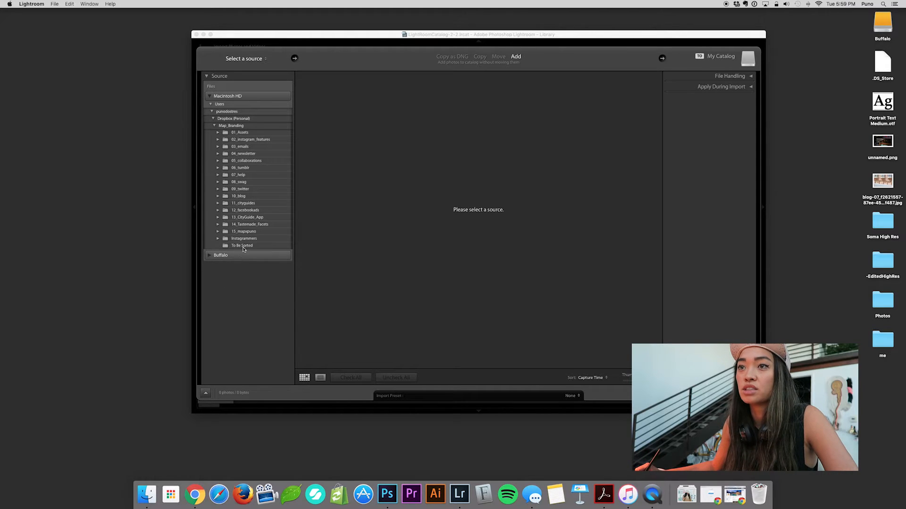
click(234, 255)
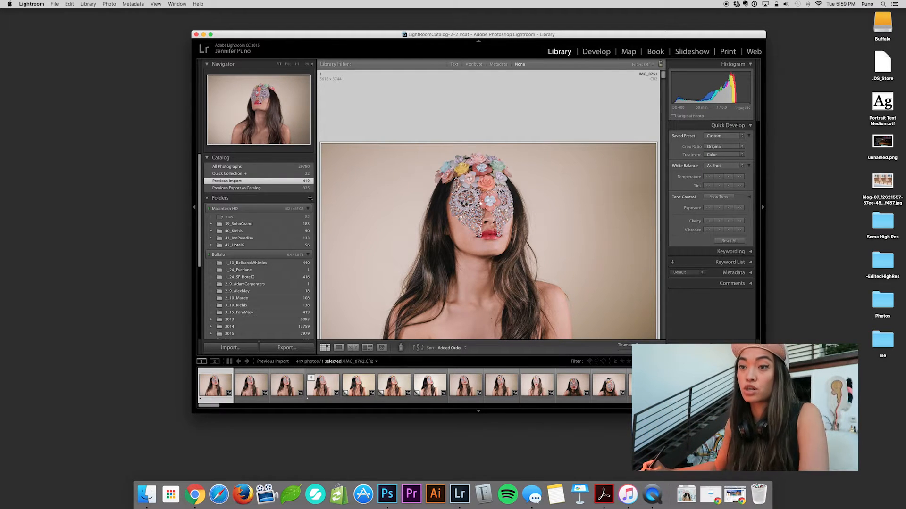
Open the first masked portrait in the Develop module and widen the application window.
drag(552, 33, 556, 34)
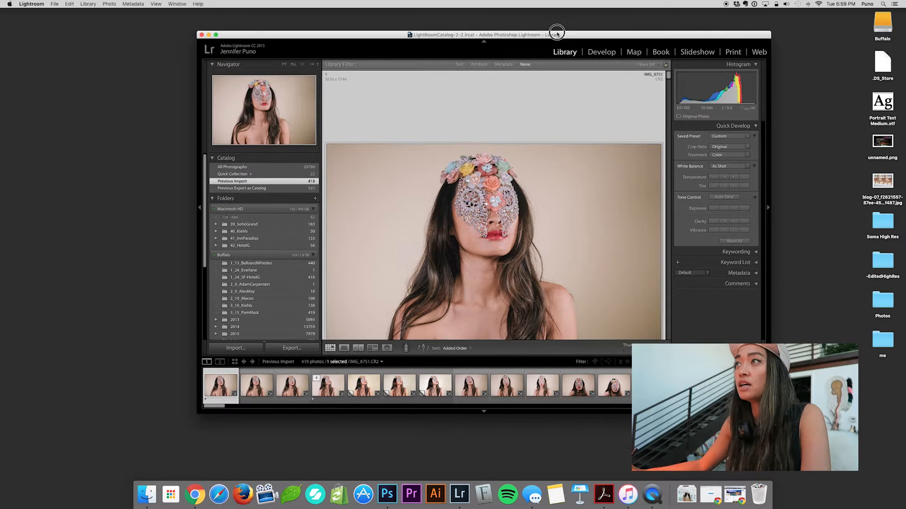
click(598, 53)
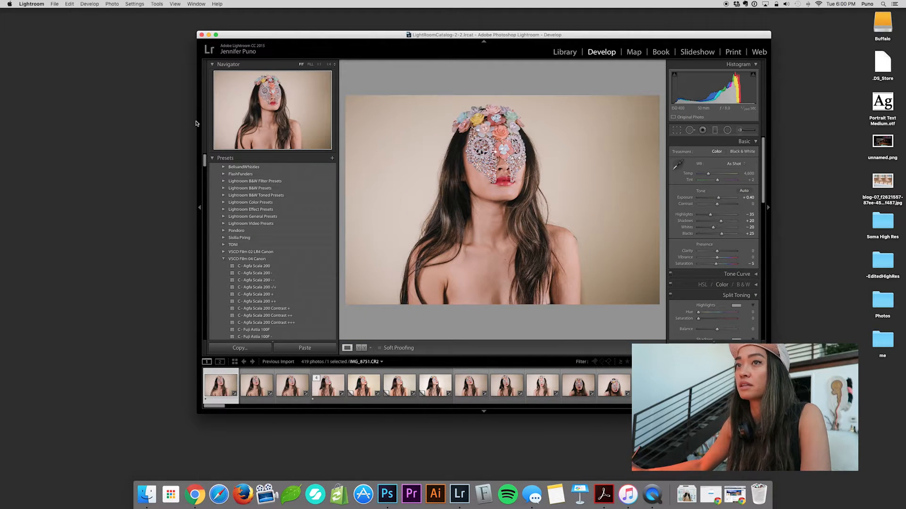
drag(196, 124, 166, 123)
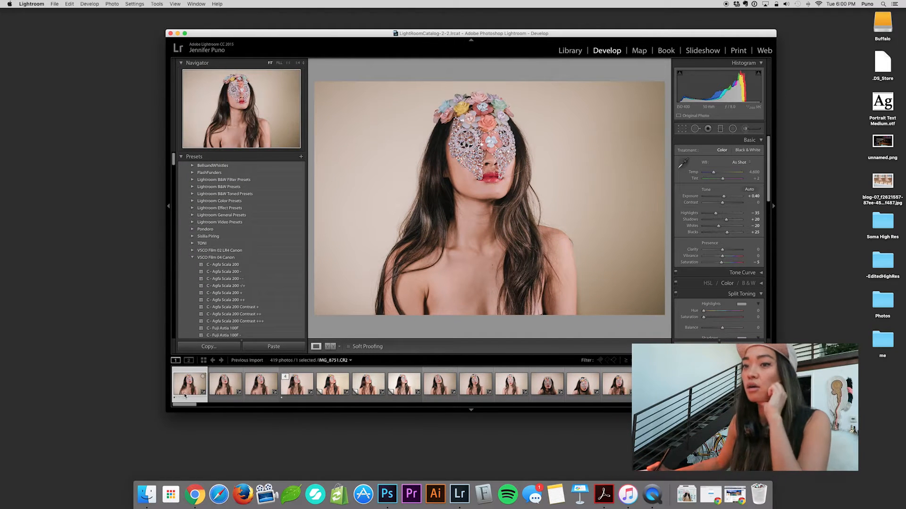
Copy the first photo's develop settings with the preselected options and reset all its adjustments.
key(super+shift+c)
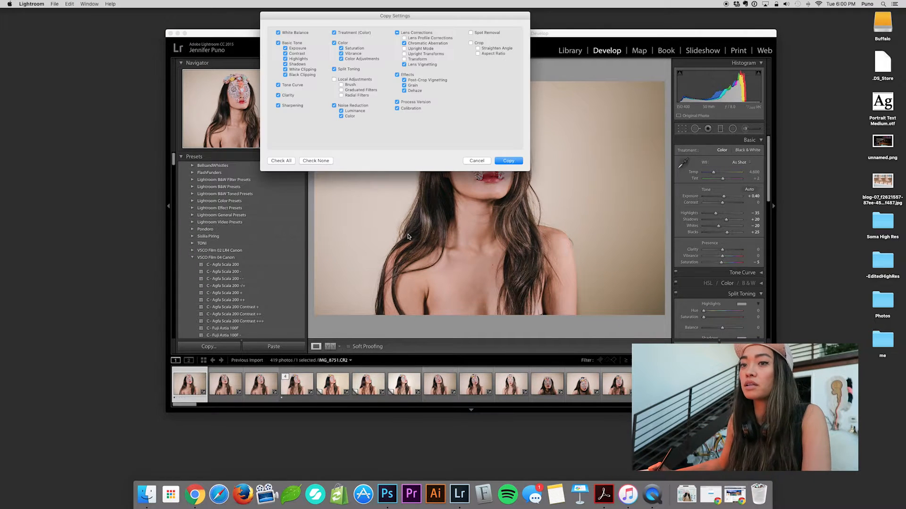
click(512, 161)
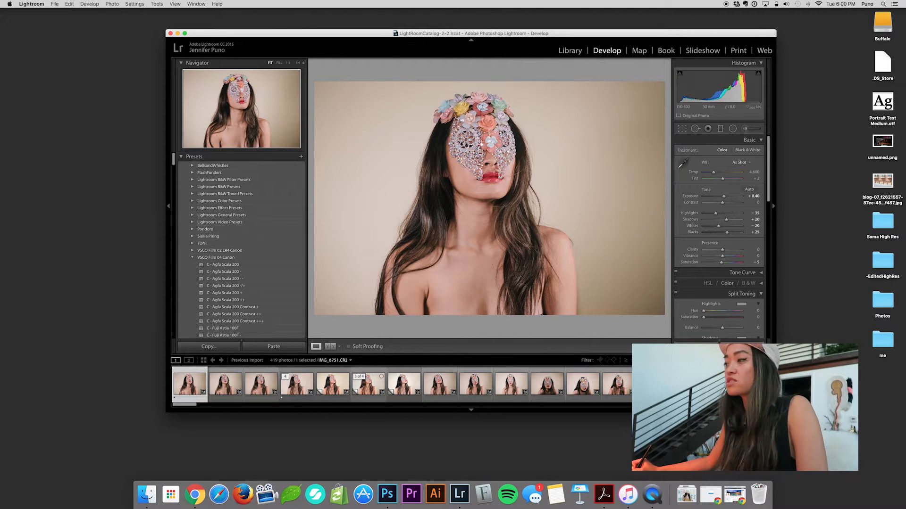
click(742, 347)
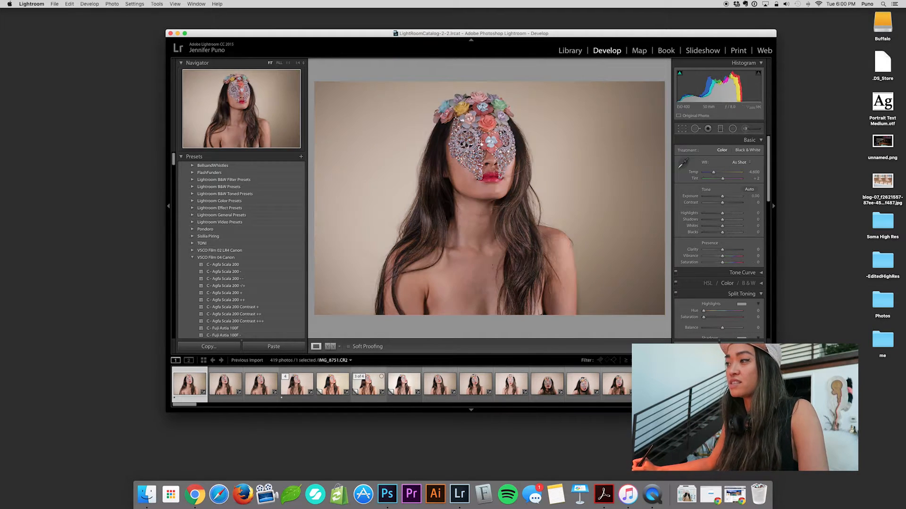
click(492, 165)
click(516, 212)
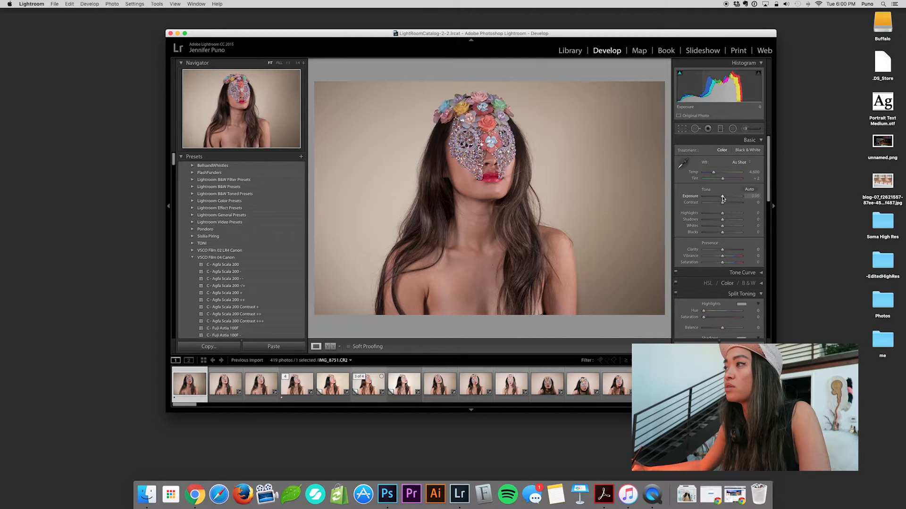
Set the photo's Exposure to +0.40, Contrast to +22, Highlights to +40 and Clarity to +9.
drag(723, 199, 725, 201)
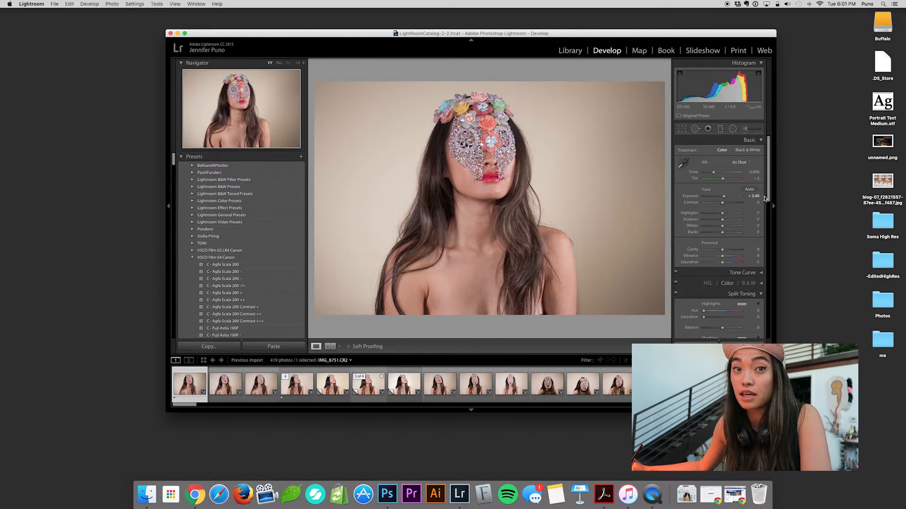
drag(724, 197, 730, 216)
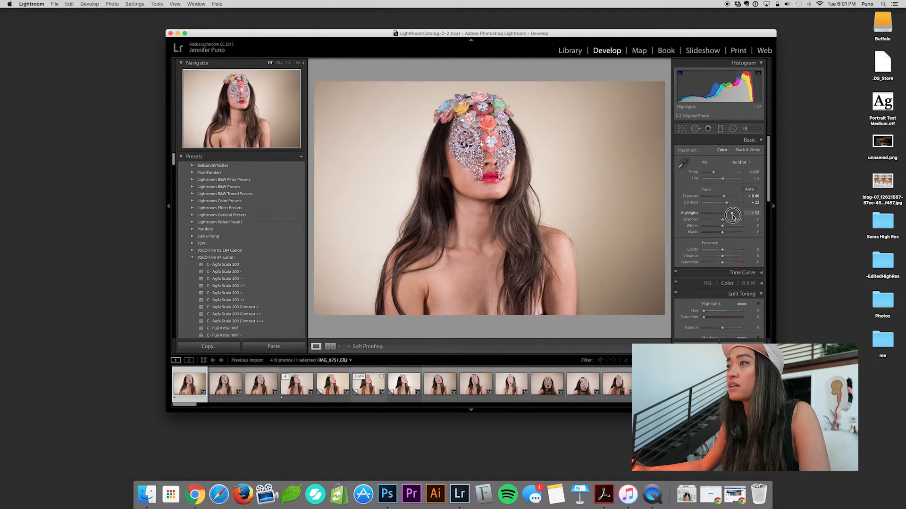
drag(723, 249, 724, 249)
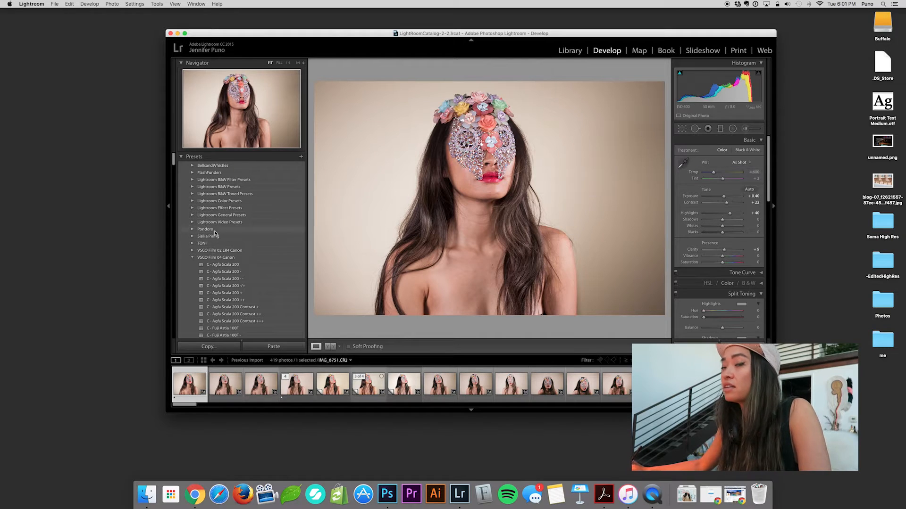
Collapse the expanded VSCO Film 04 Canon presets and try the Kodak Portra 160 VC -, + and ++ film presets on the photo.
click(197, 258)
click(192, 273)
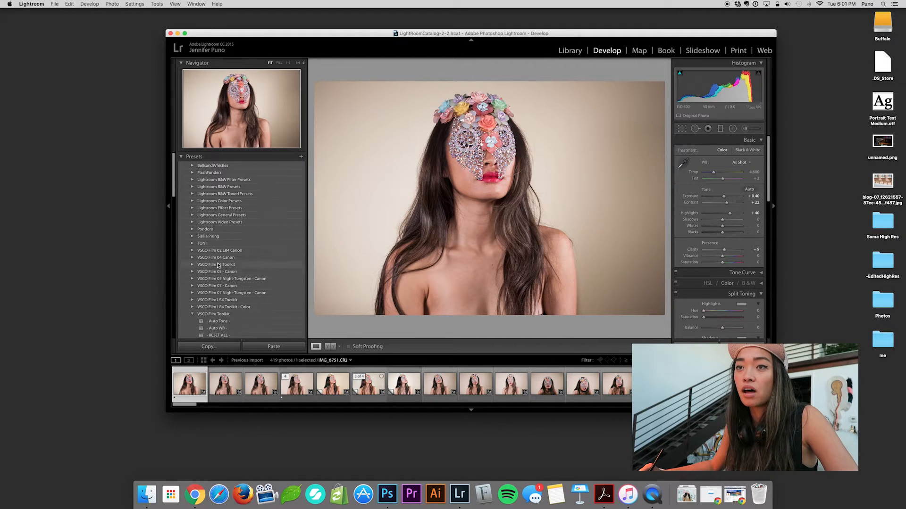
scroll(231, 254, down, 4)
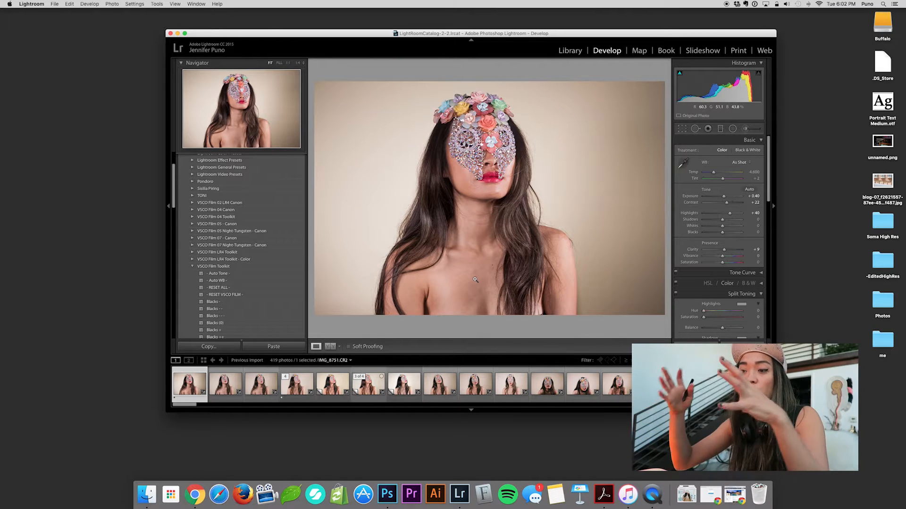
scroll(241, 245, down, 10)
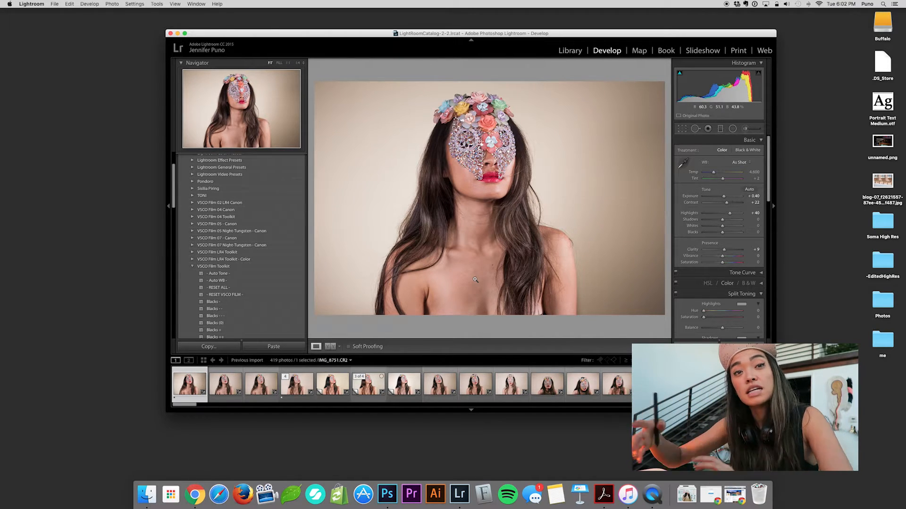
click(254, 300)
click(252, 308)
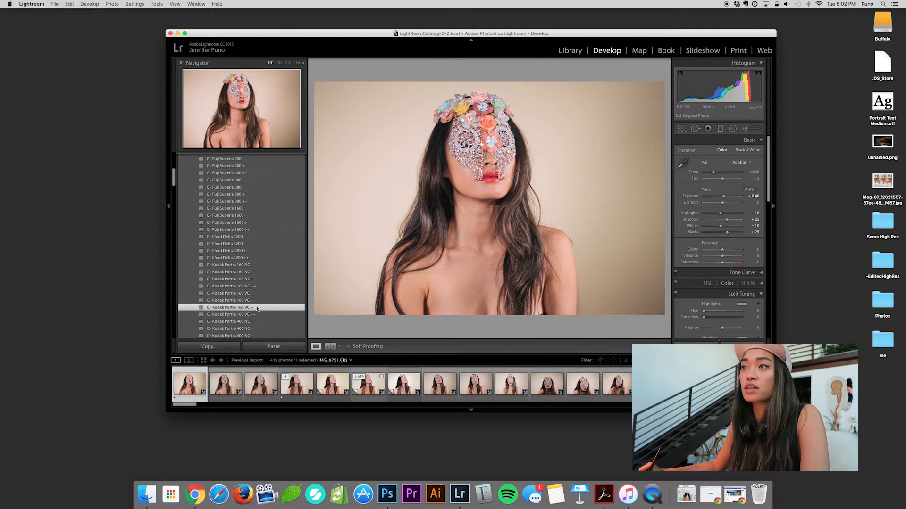
click(254, 314)
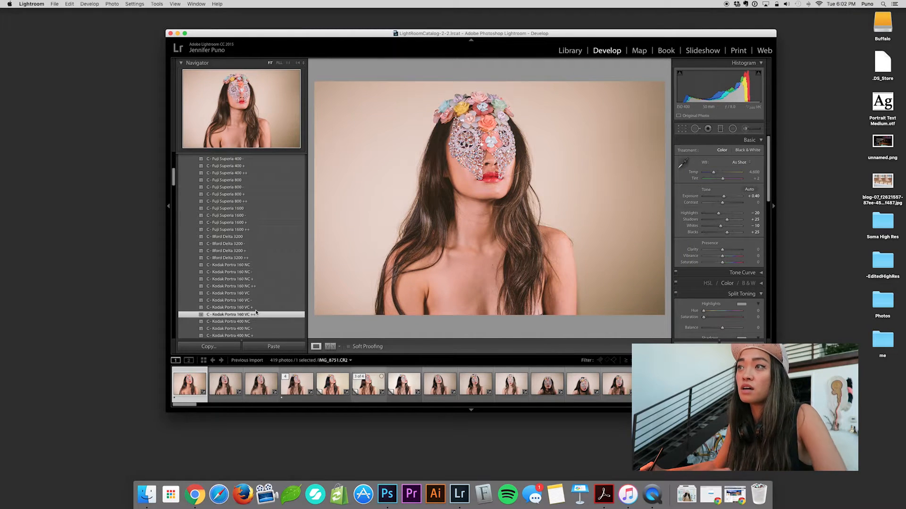
Create a snapshot of the fourth photo's current settings named "Kodak Porta".
click(301, 167)
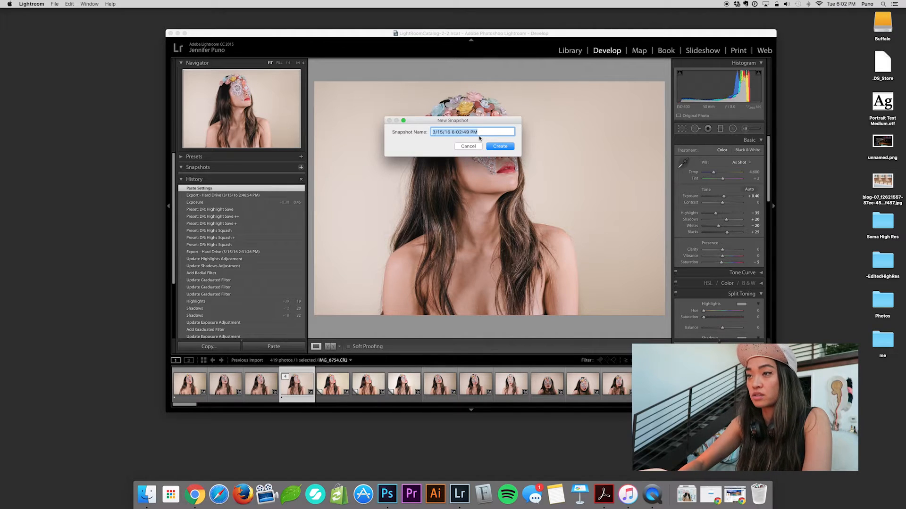
text(Ko)
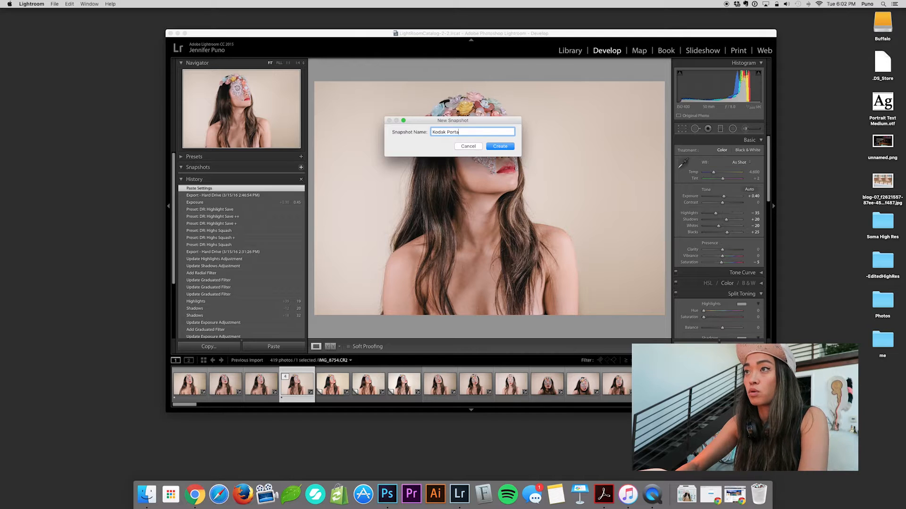
text(dak Porta)
key(Return)
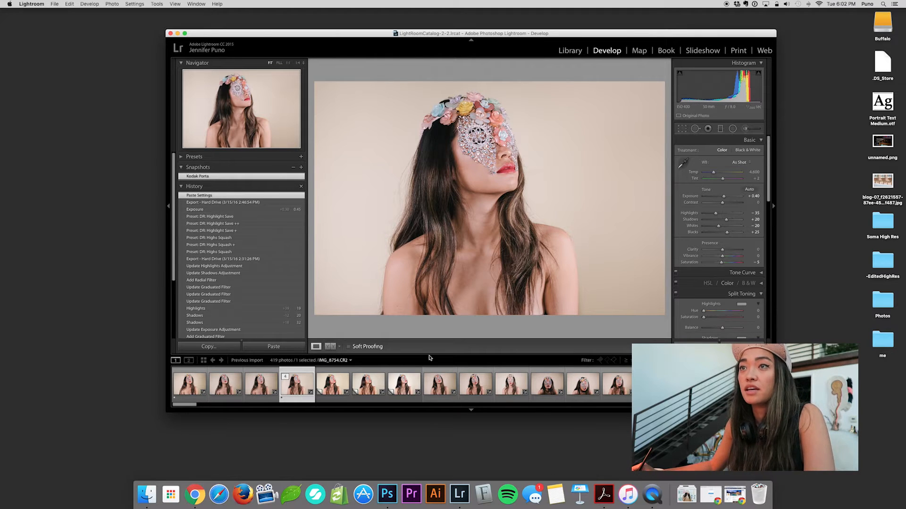
key(super+shift+r)
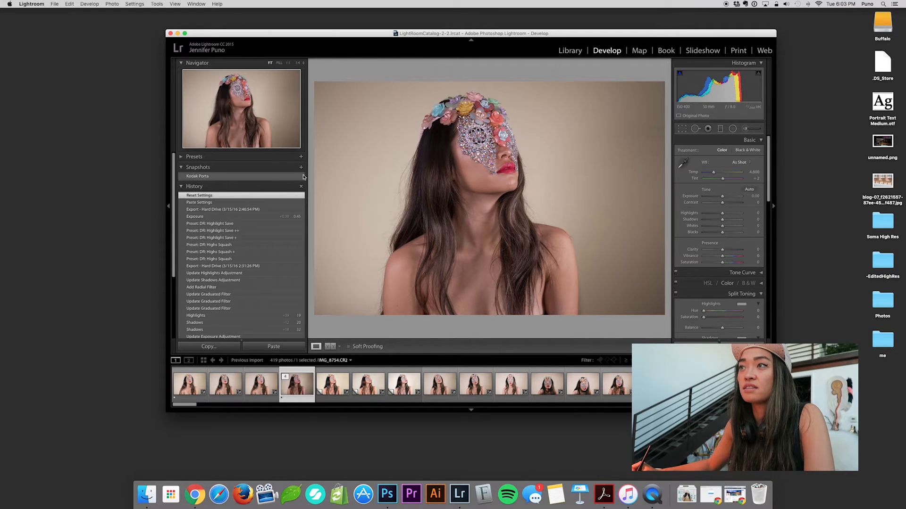
key(super+shift+v)
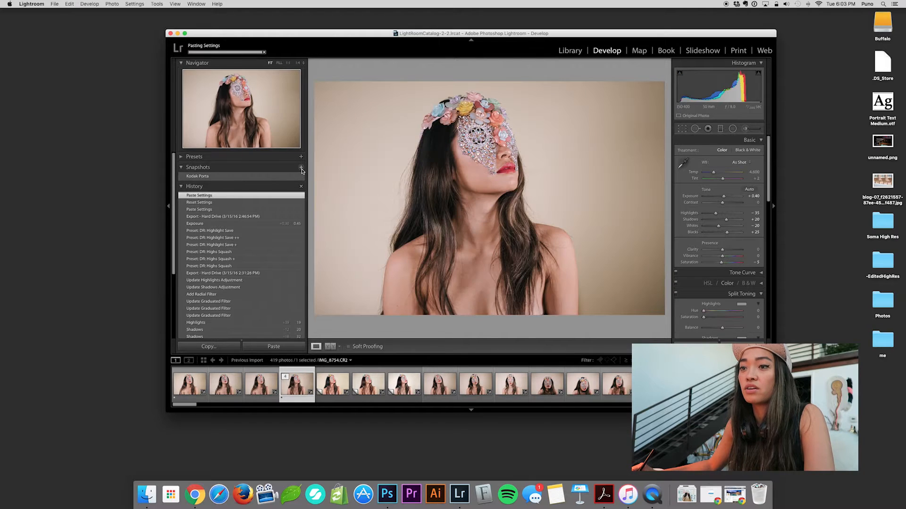
click(301, 167)
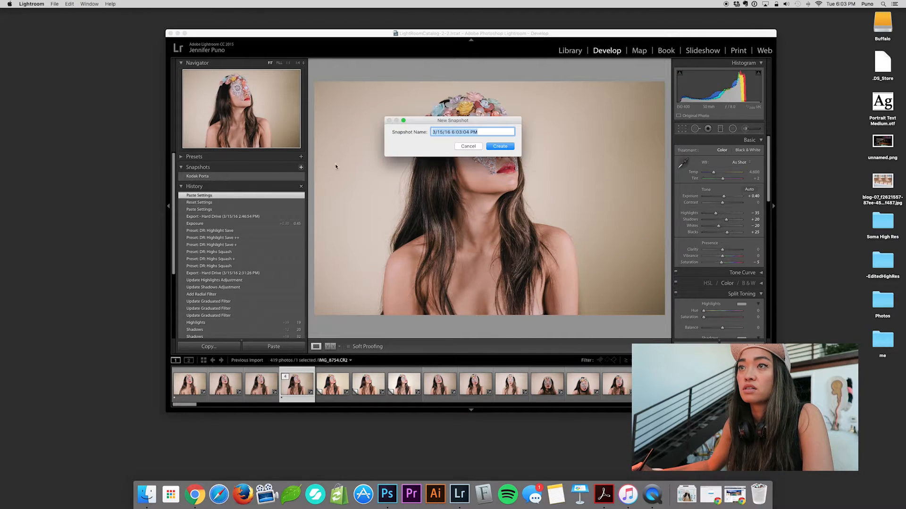
key(Escape)
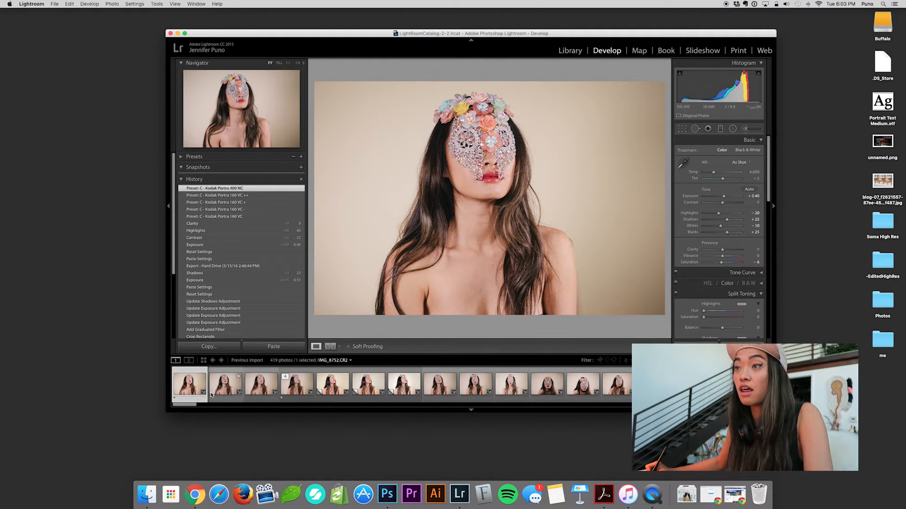
Copy the first photo's Kodak Portra 400 NC settings, reset the fourth photo and paste them onto it.
key(super+shift+c)
key(Return)
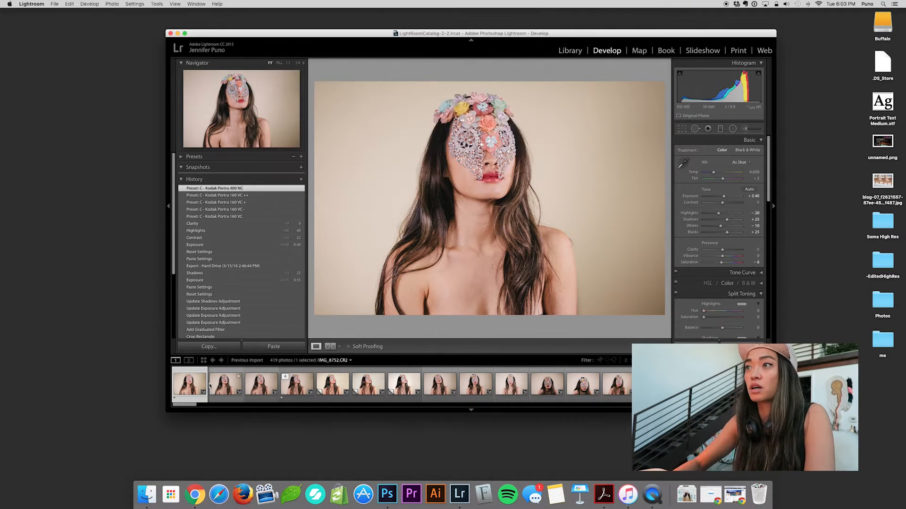
click(297, 392)
key(super+v)
key(super+shift+r)
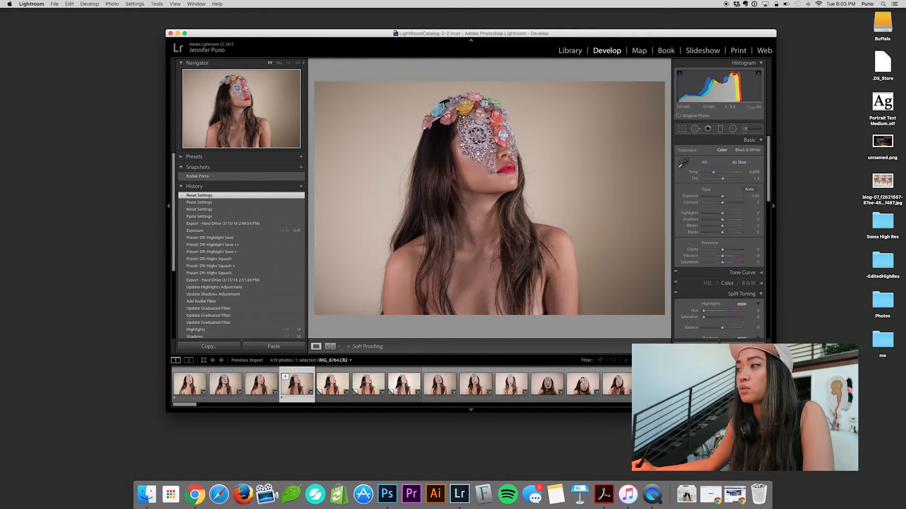
key(super+v)
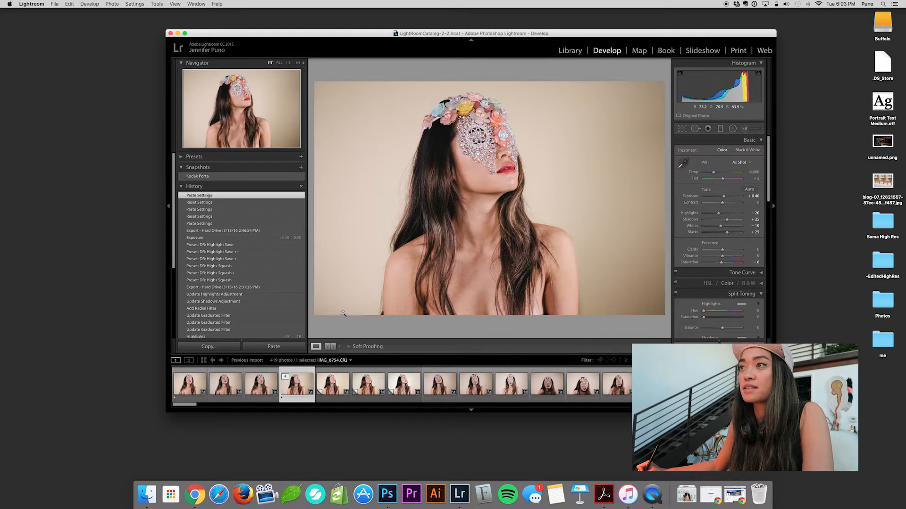
Create a snapshot named "Other Filter" and compare it with the Kodak Porta snapshot, leaving Kodak Porta applied.
click(301, 168)
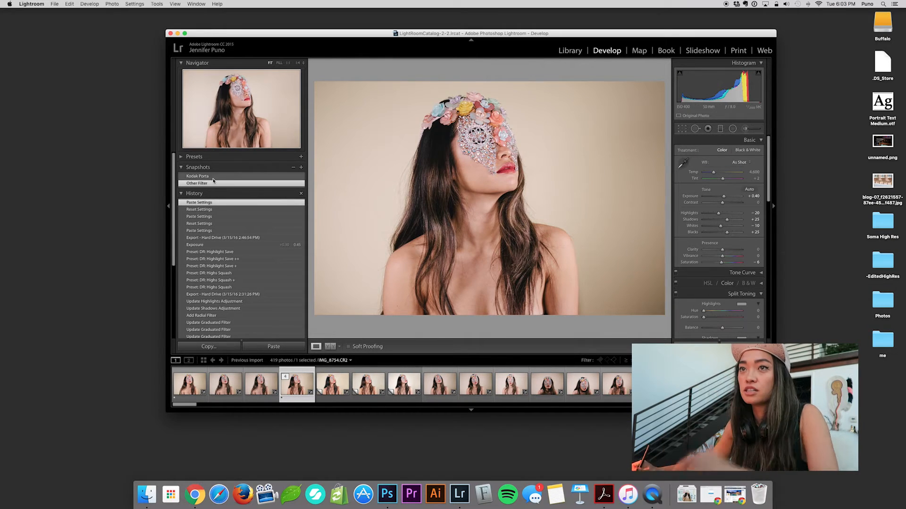
click(211, 177)
click(211, 182)
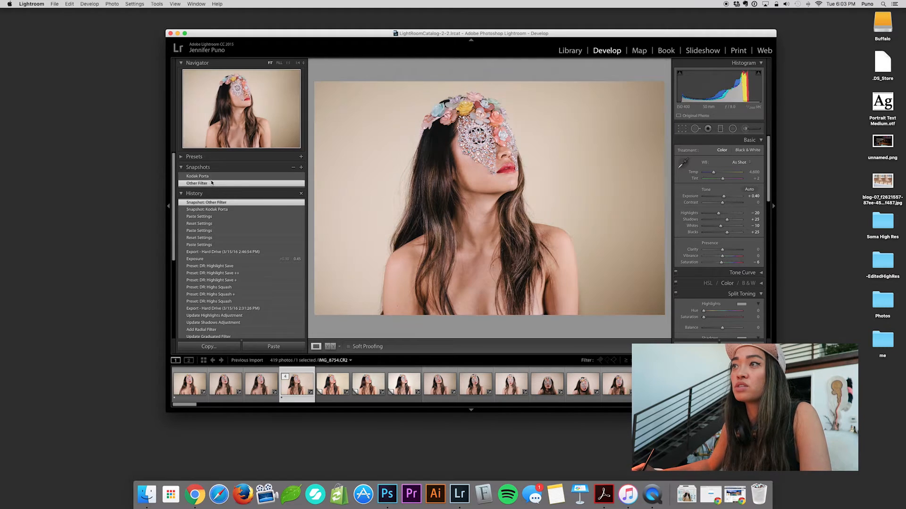
click(212, 177)
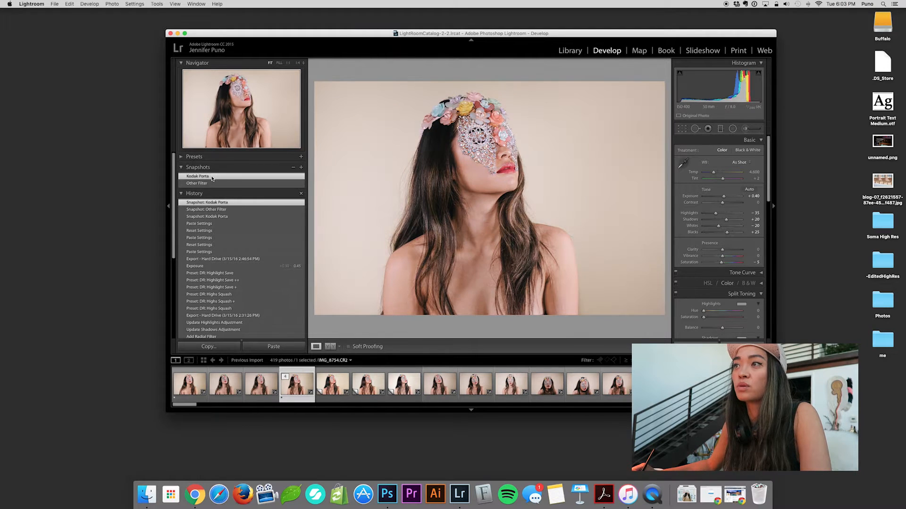
Reset the adjustments of the darker front-facing portrait, eleventh in the filmstrip, and paste the copied Kodak Porta look onto it.
click(546, 386)
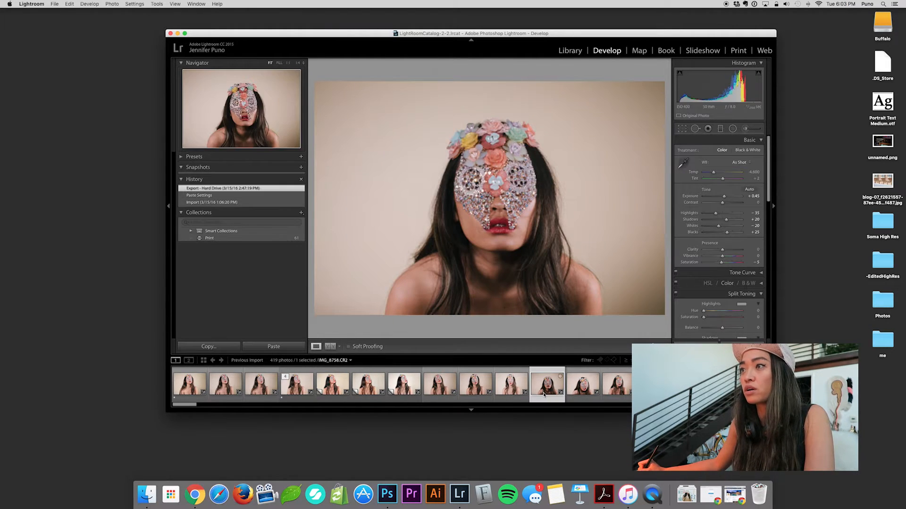
key(super+shift+r)
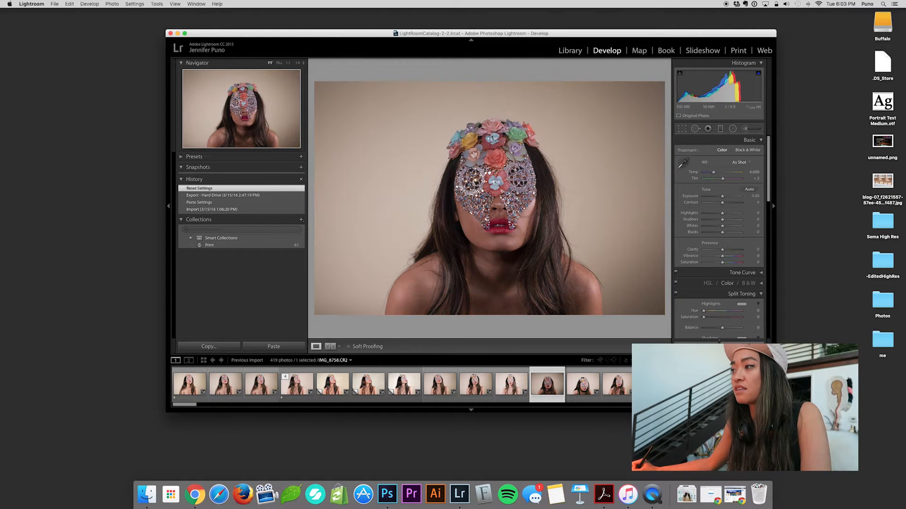
key(super+shift+v)
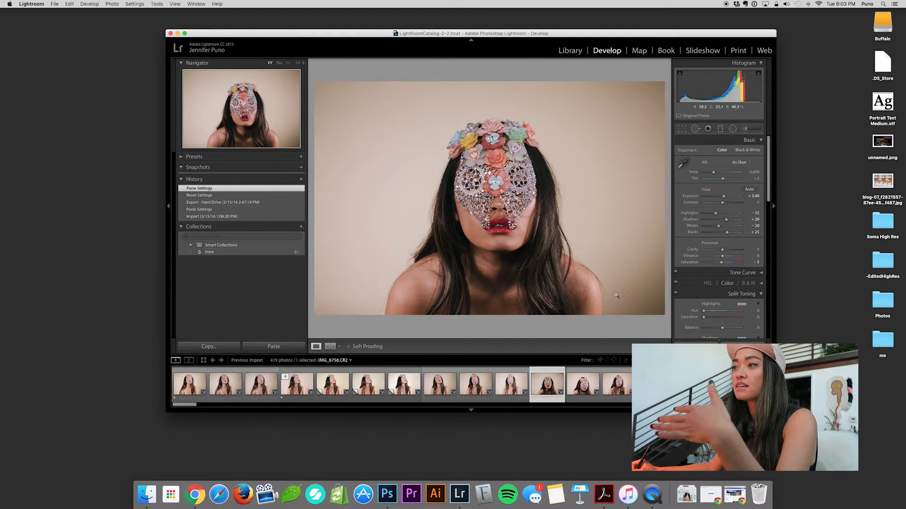
Add a diagonal graduated filter from the photo's lower-right corner across the face, with Shadows set to 100.
click(722, 130)
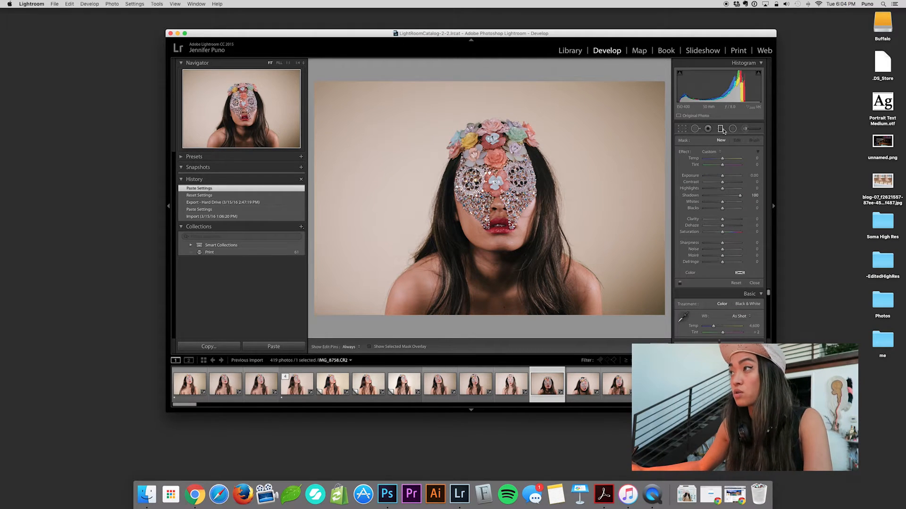
drag(661, 295, 423, 179)
drag(741, 197, 787, 210)
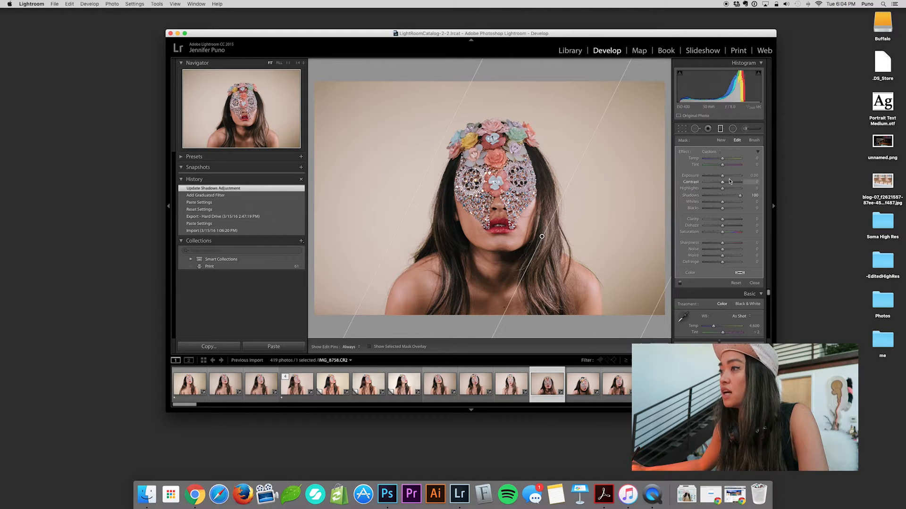
Raise the graduated filter's Exposure to 0.71 and finish editing the filter.
drag(723, 178, 725, 178)
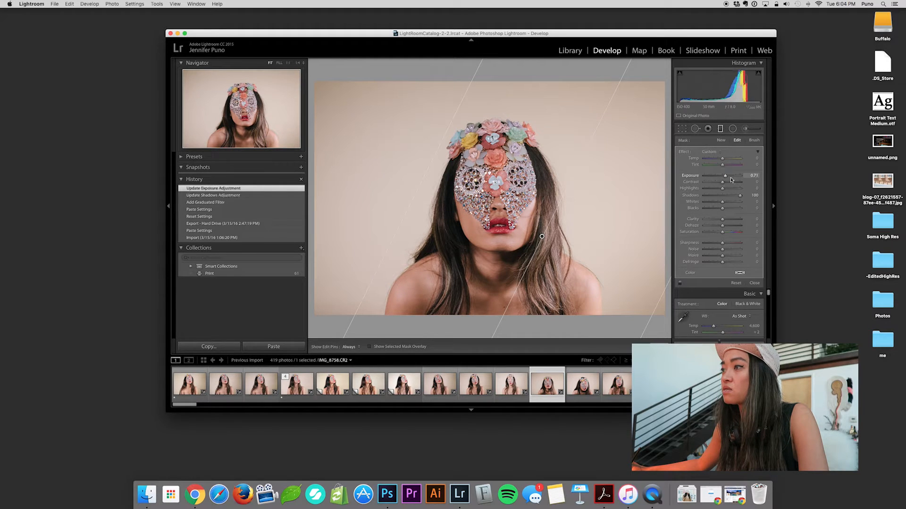
click(658, 346)
key(m)
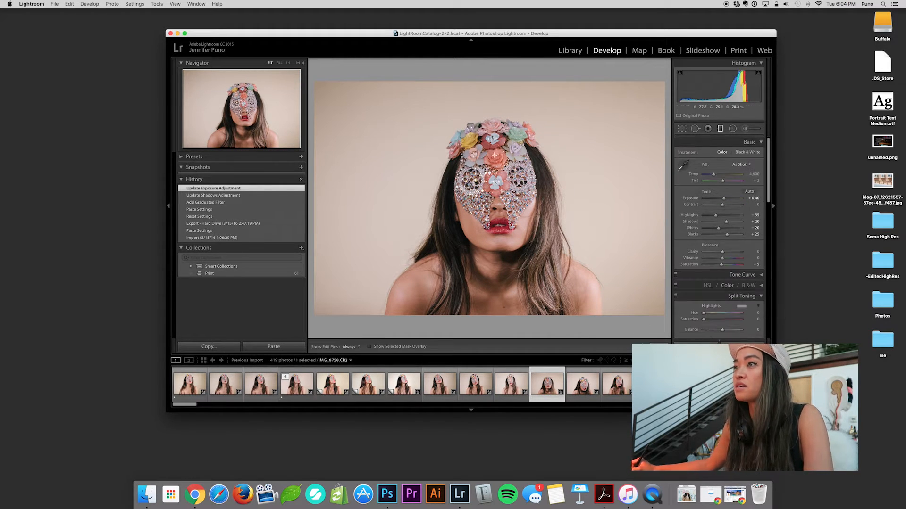
Add a second diagonal graduated filter from the photo's upper-left background towards the face, with Exposure 0.62 and Shadows 100.
drag(416, 166, 490, 177)
mouse_move(740, 195)
mouse_down()
mouse_move(730, 197)
mouse_move(754, 198)
mouse_move(730, 181)
mouse_up()
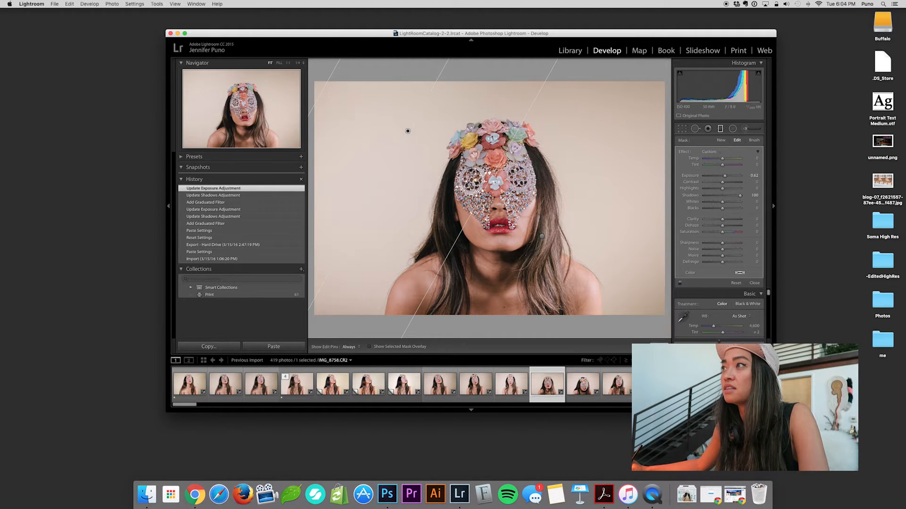
key(m)
Add a large radial filter centred on the masked face and set its Shadows to 0.
key(shift+m)
drag(501, 212, 645, 341)
click(754, 195)
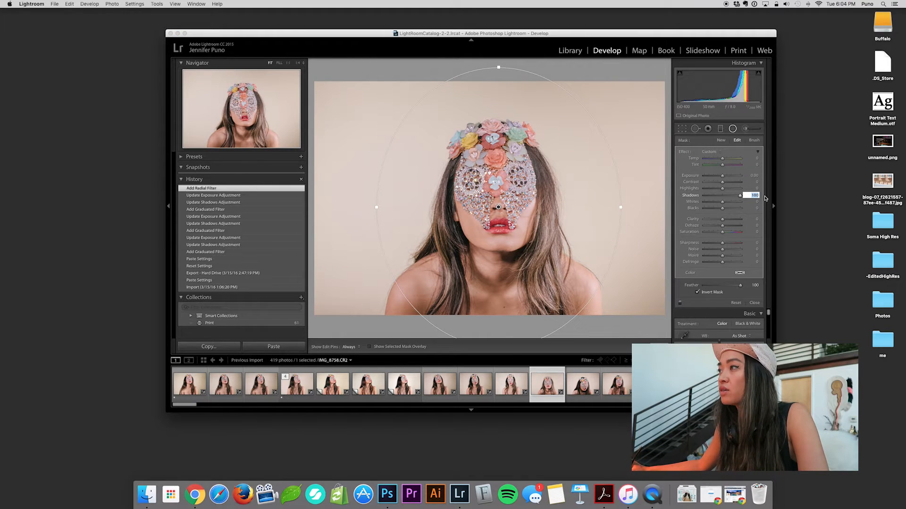
text(0)
key(Return)
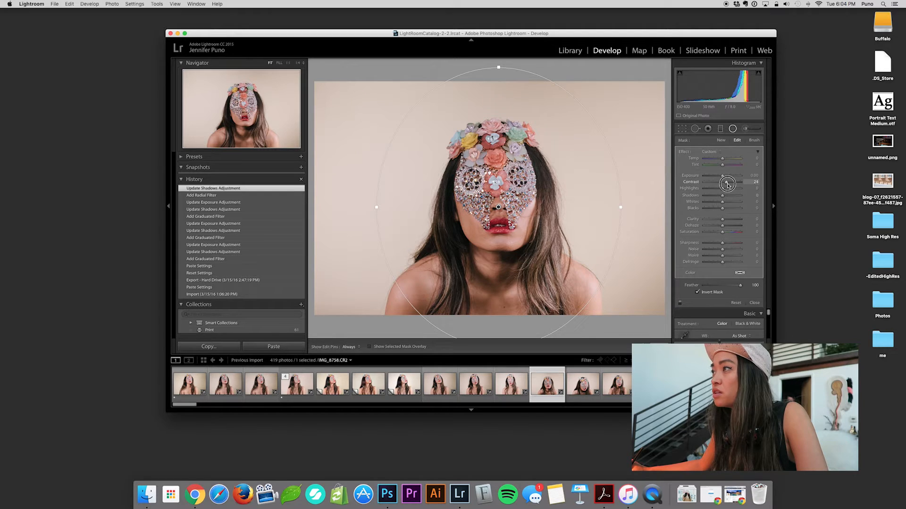
Set the radial filter's Exposure to 0.27, Contrast to 13, Highlights to 57 and Clarity to 14, and finish the filter.
mouse_move(725, 185)
mouse_down()
mouse_move(725, 178)
mouse_move(734, 193)
mouse_up()
drag(731, 190, 725, 222)
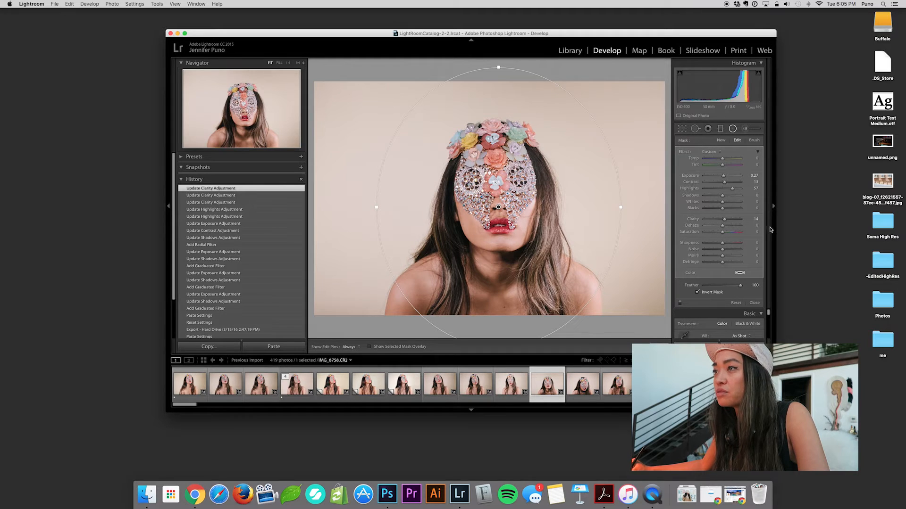
click(754, 303)
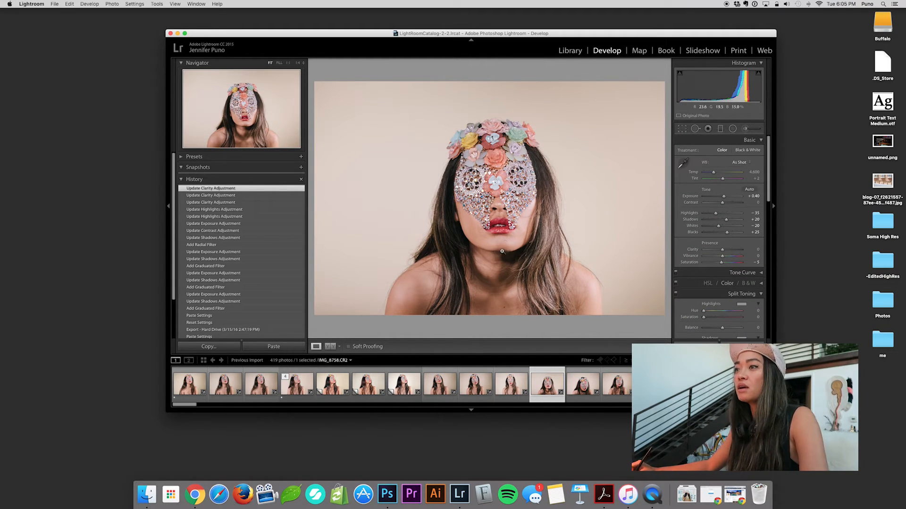
Open the edited portrait in Adobe Photoshop CC 2015 and move the Photoshop window to the desktop holding Lightroom.
right_click(547, 389)
mouse_move(573, 324)
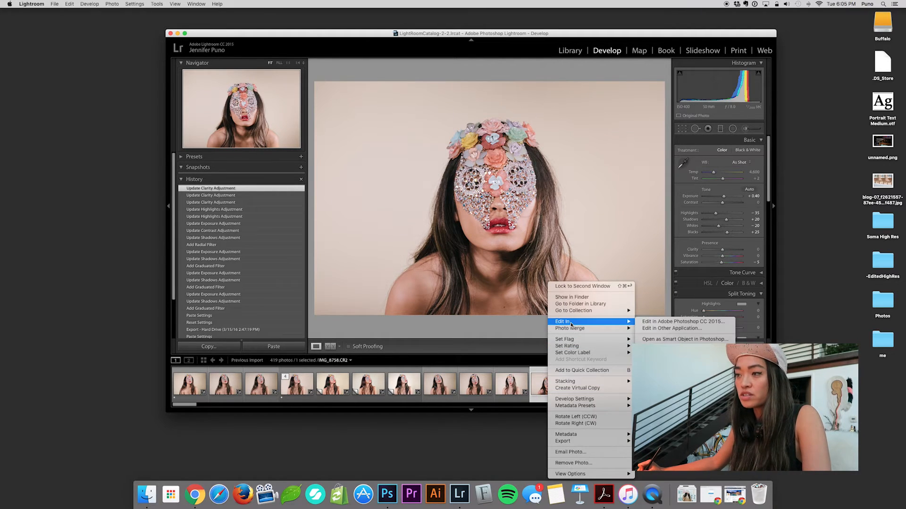
click(650, 325)
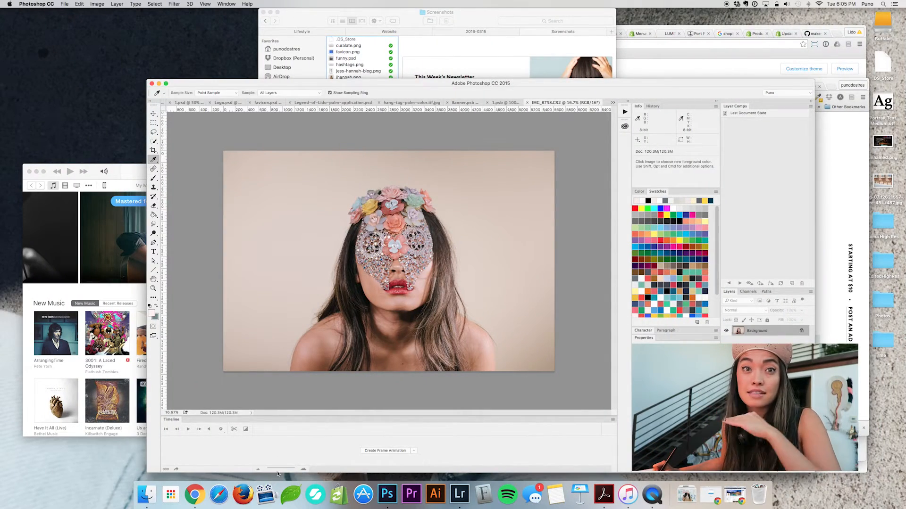
key(ctrl+Up)
drag(403, 344, 585, 48)
Open the Creative Cloud app and look through its available apps and its Market assets.
click(555, 26)
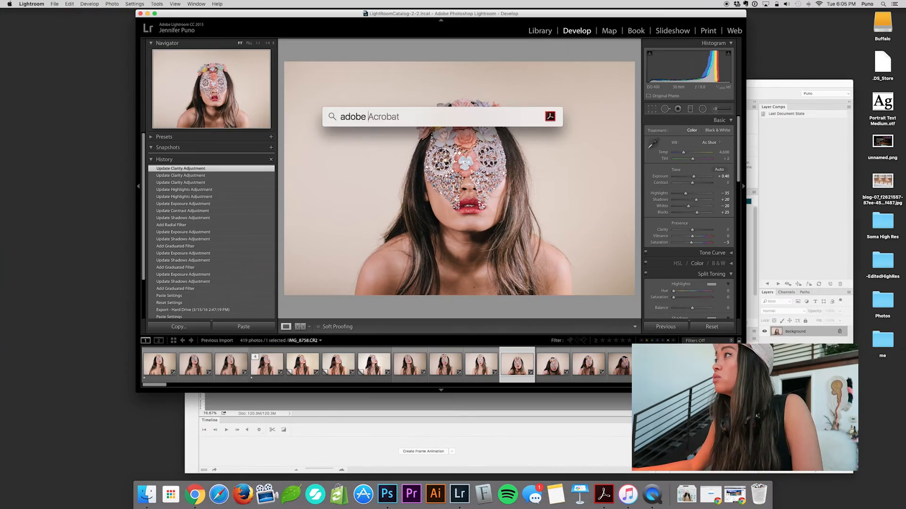
text(cre)
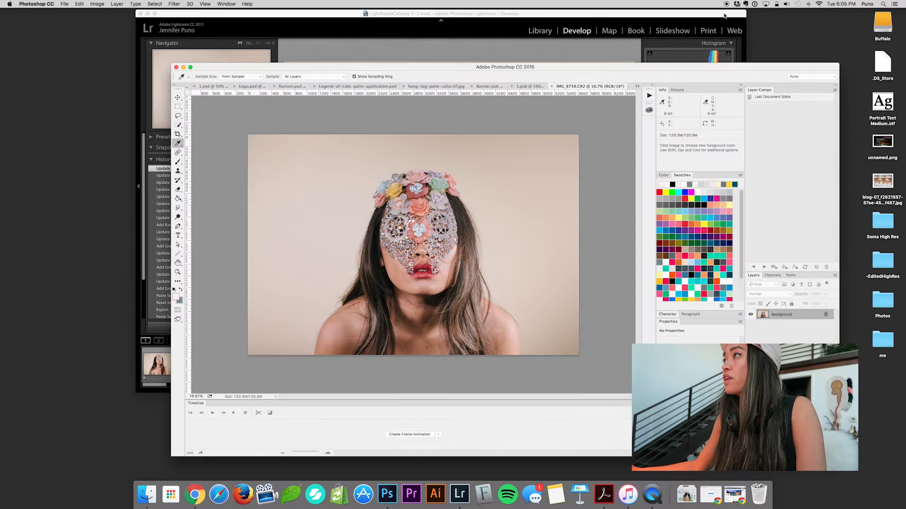
drag(755, 65, 755, 65)
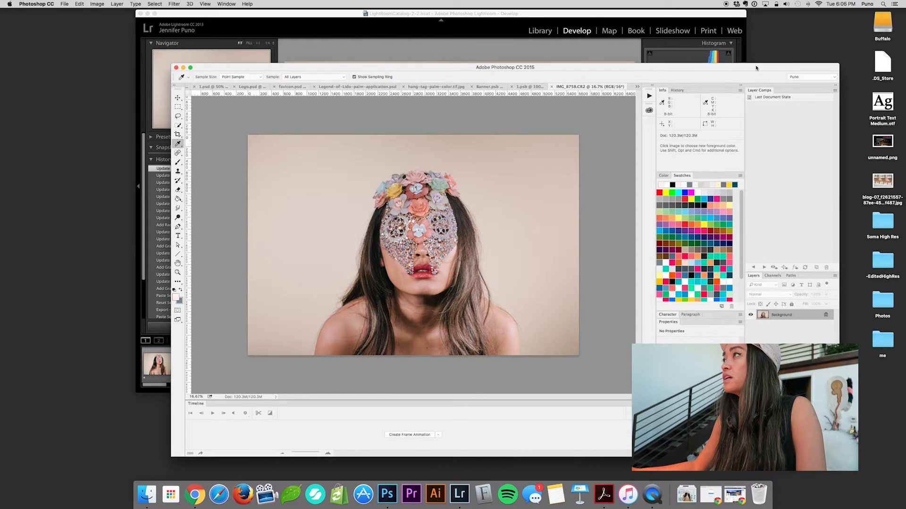
click(690, 33)
scroll(714, 168, down, 5)
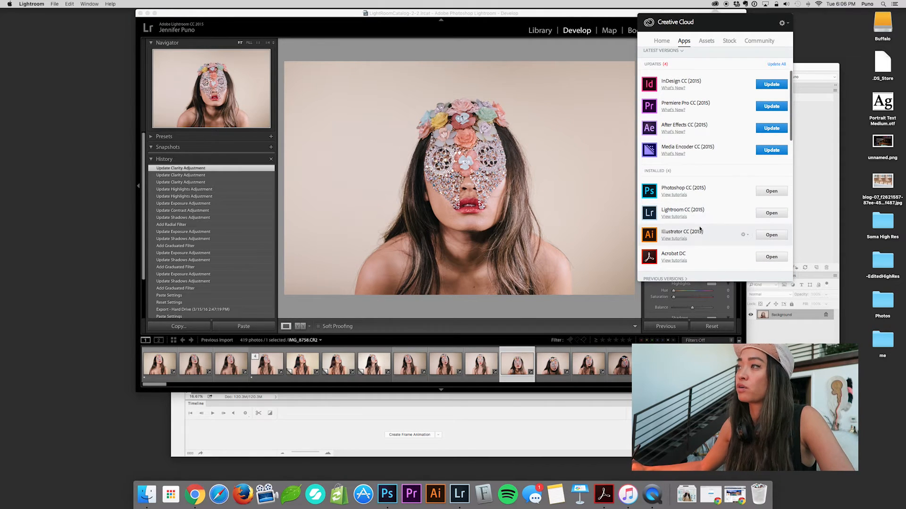
scroll(700, 236, up, 4)
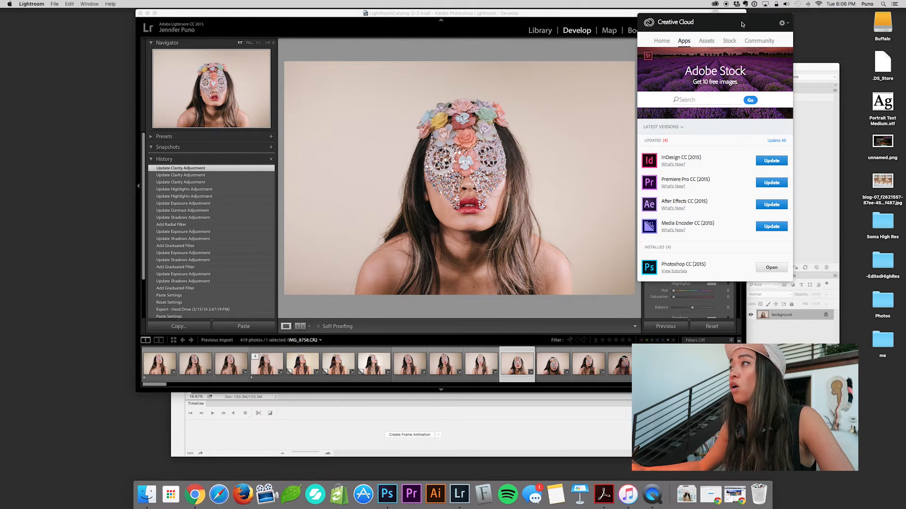
click(706, 41)
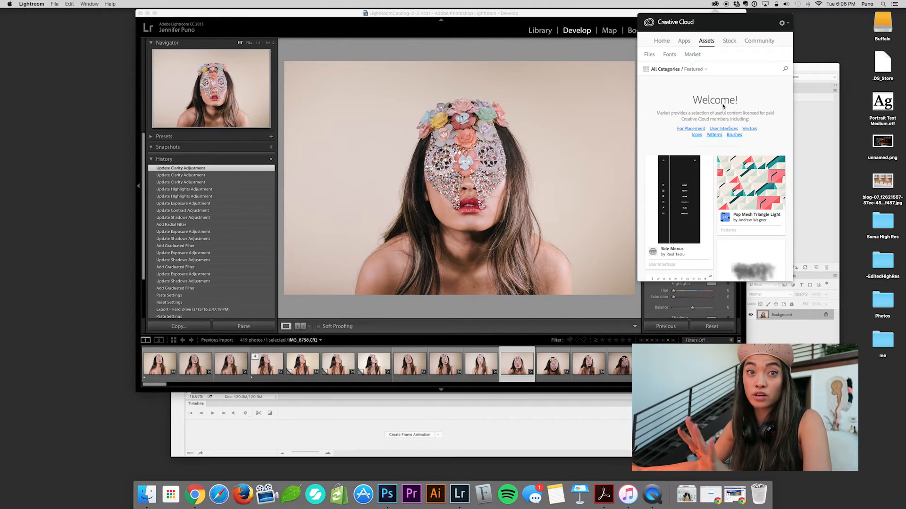
Switch to Photoshop, choose the Clone Stamp tool for the chin area and duplicate the Background layer.
key(ctrl+Up)
click(388, 208)
key(ctrl+Up)
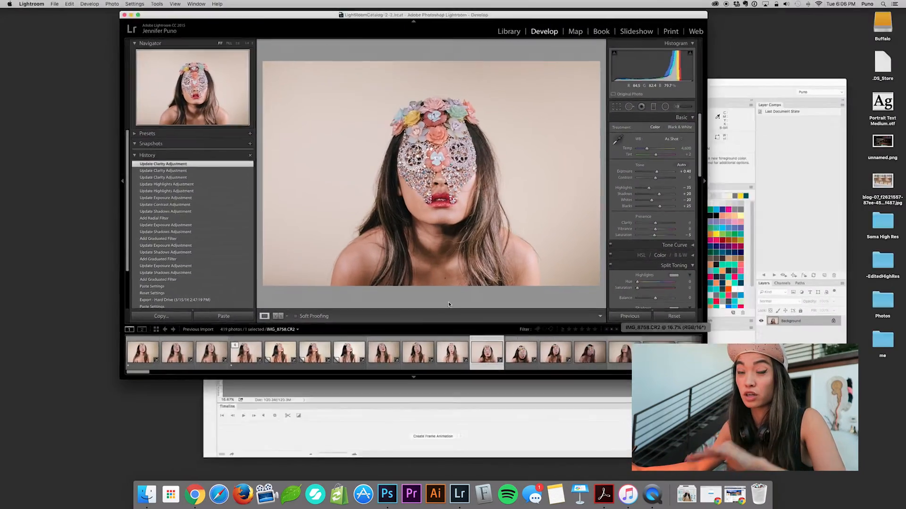
click(425, 291)
click(426, 291)
click(426, 291)
click(425, 291)
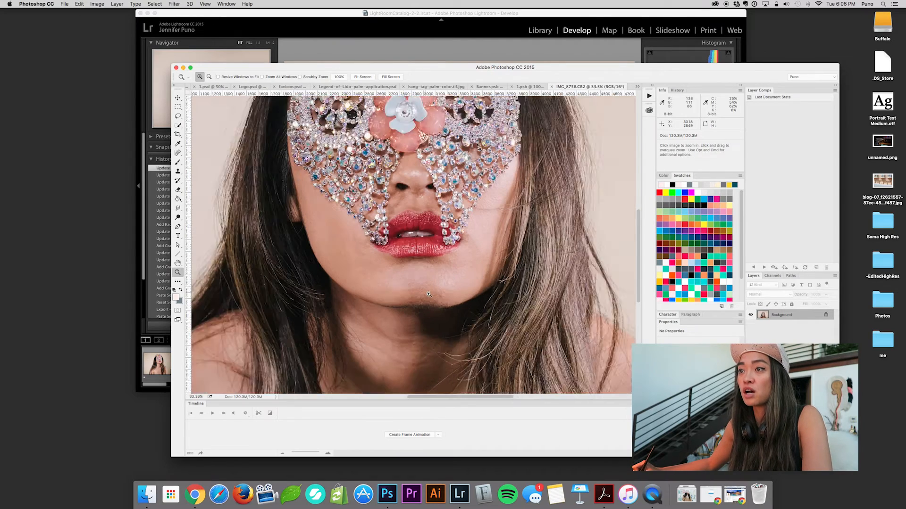
click(426, 291)
key(v)
key(s)
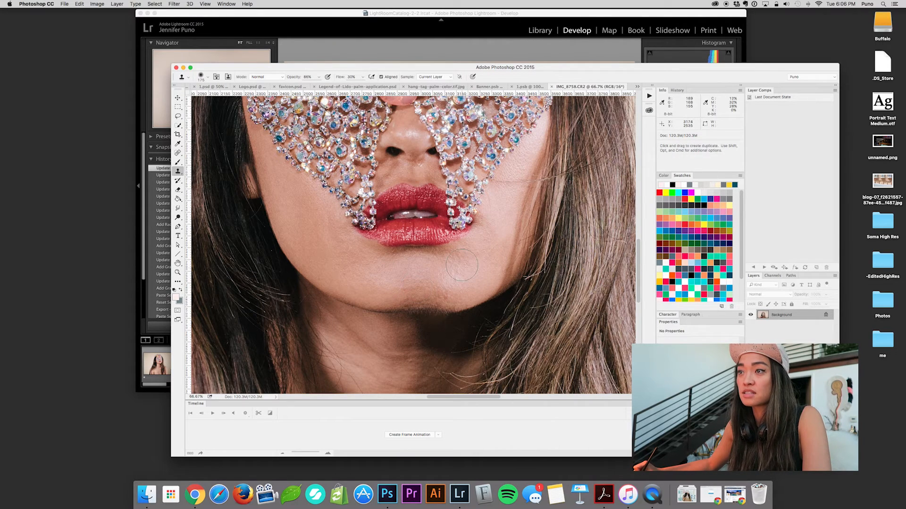
key(super+alt+shift+n)
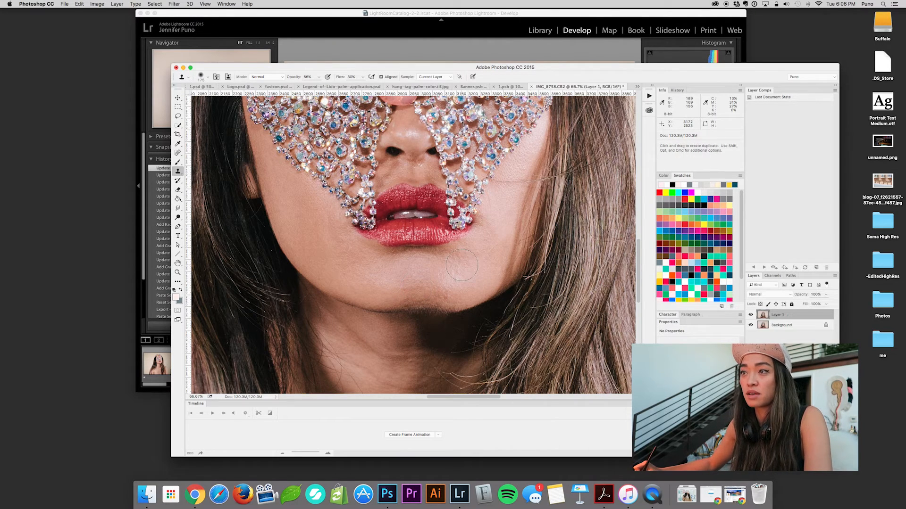
Retouch the skin of the chin below the lips with sampled Clone Stamp strokes on the duplicate layer.
alt+click(405, 272)
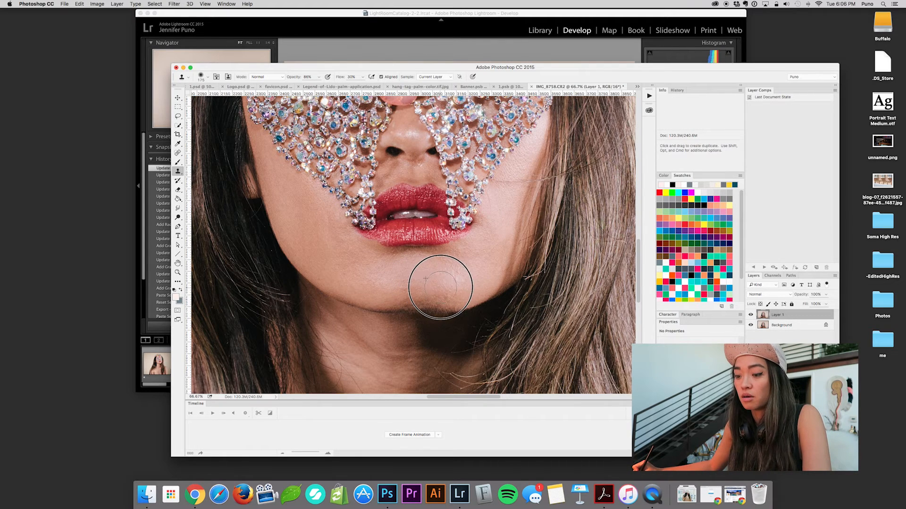
drag(448, 290, 405, 283)
alt+click(407, 274)
alt+click(457, 279)
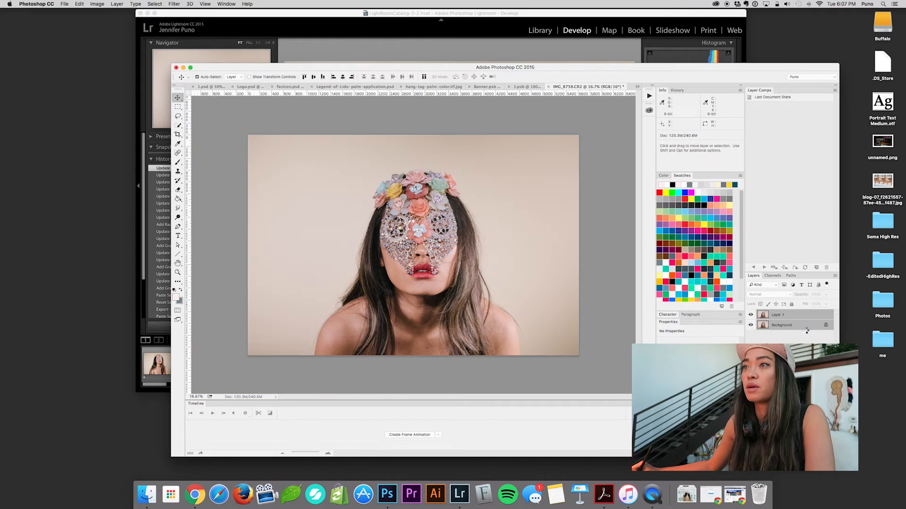
Merge the retouched layer into the Background and save the document.
key(ctrl+e)
key(ctrl+s)
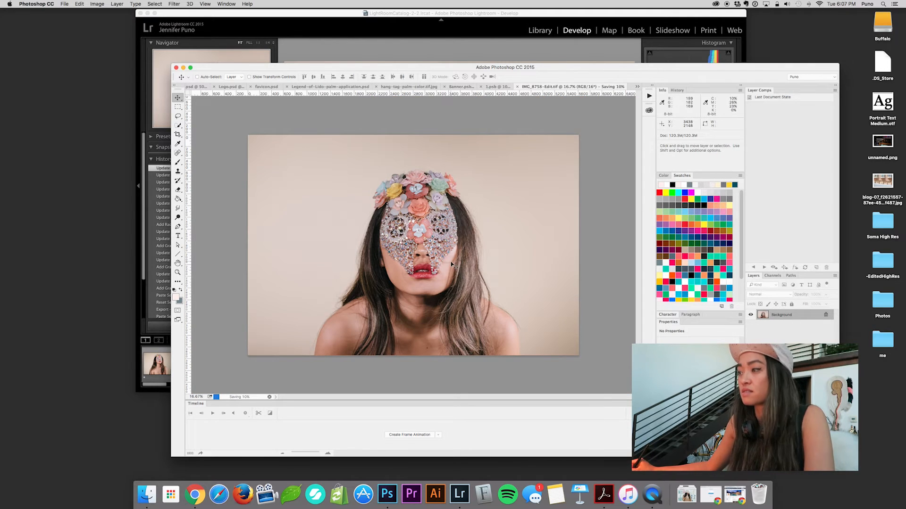
Switch to Lightroom and compare the Photoshop-edited TIFF with the original raw photo beside it in the filmstrip.
key(super+Tab)
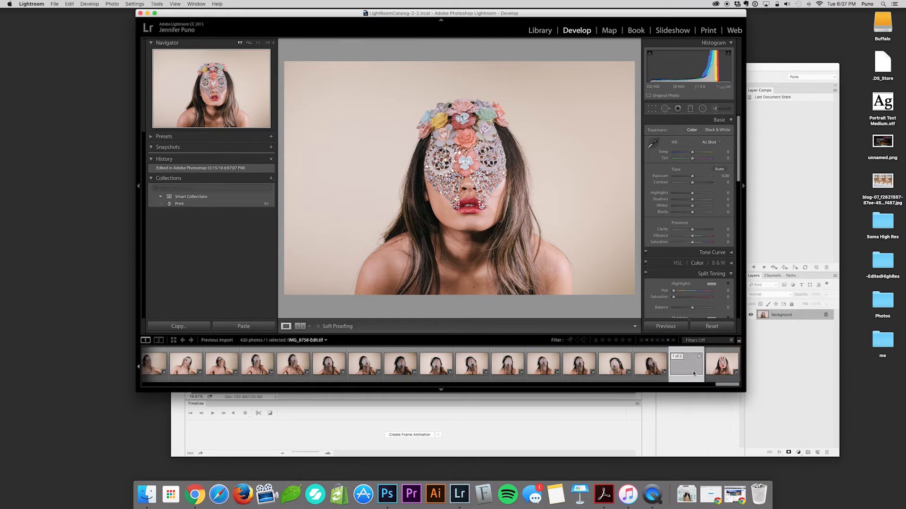
click(693, 374)
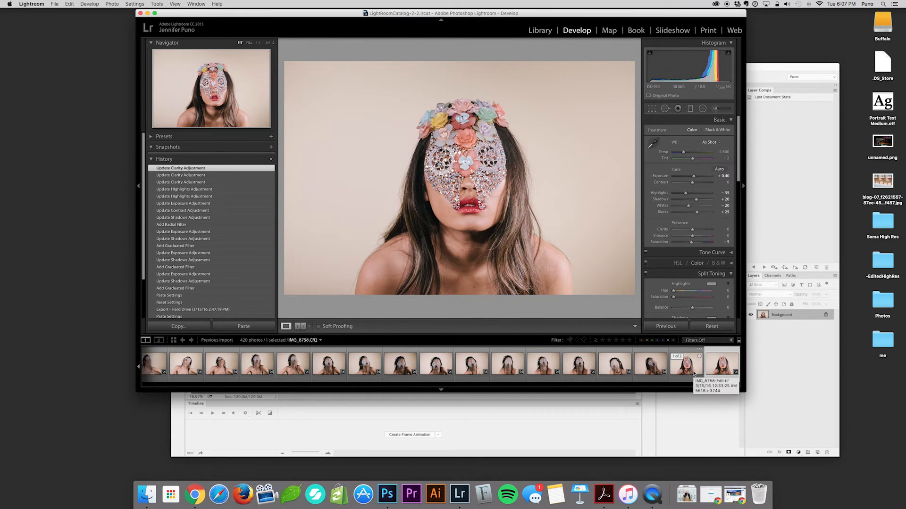
click(693, 374)
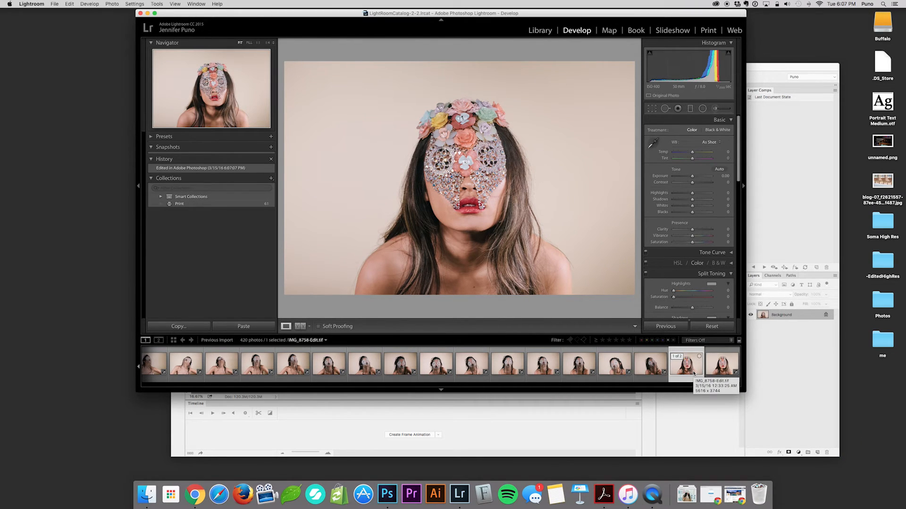
click(693, 373)
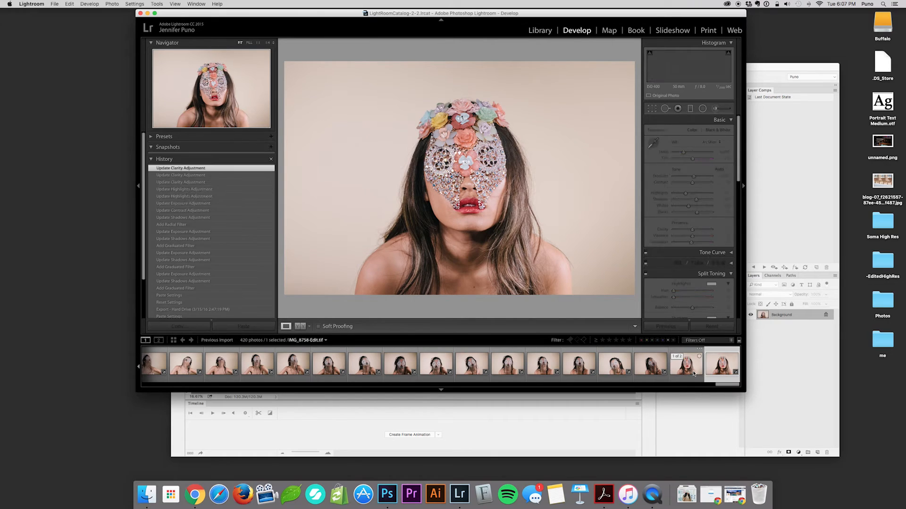
click(694, 373)
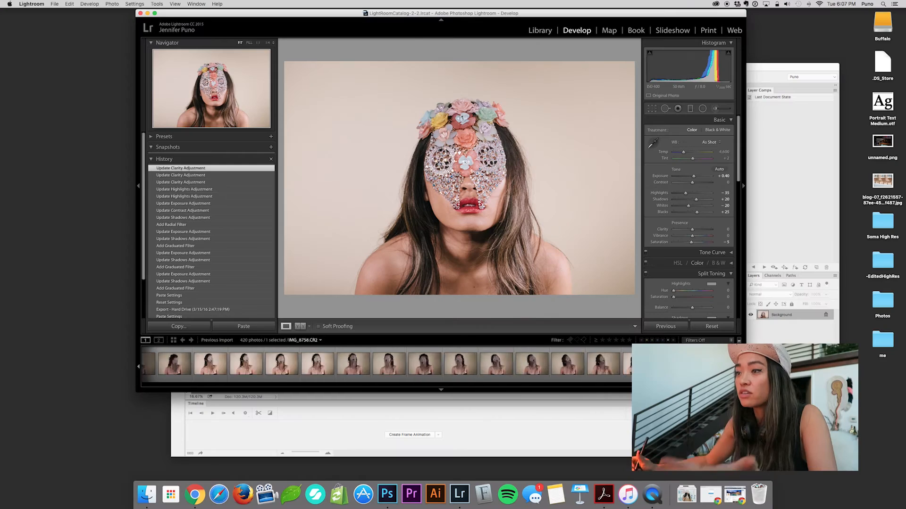
Select the first four photos in the filmstrip and open the export settings for them.
drag(531, 388, 150, 388)
click(246, 367)
key(Left)
key(Left)
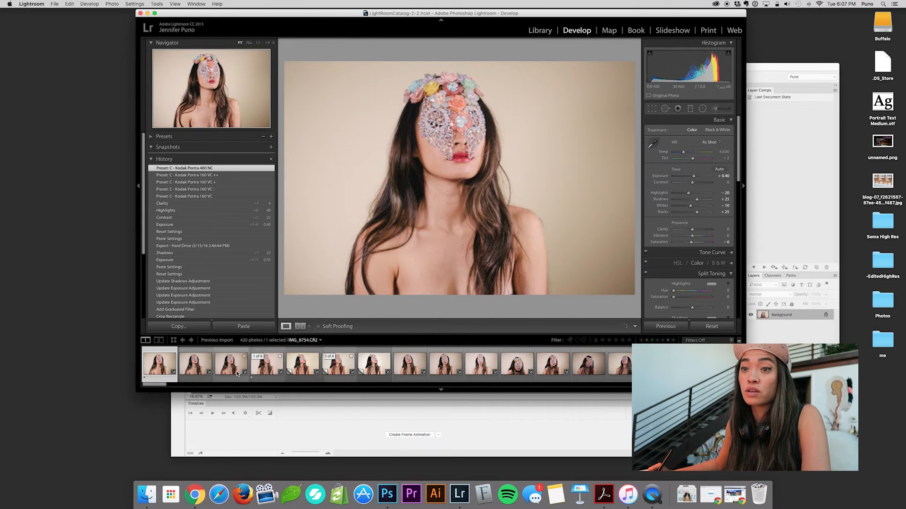
click(262, 372)
right_click(267, 371)
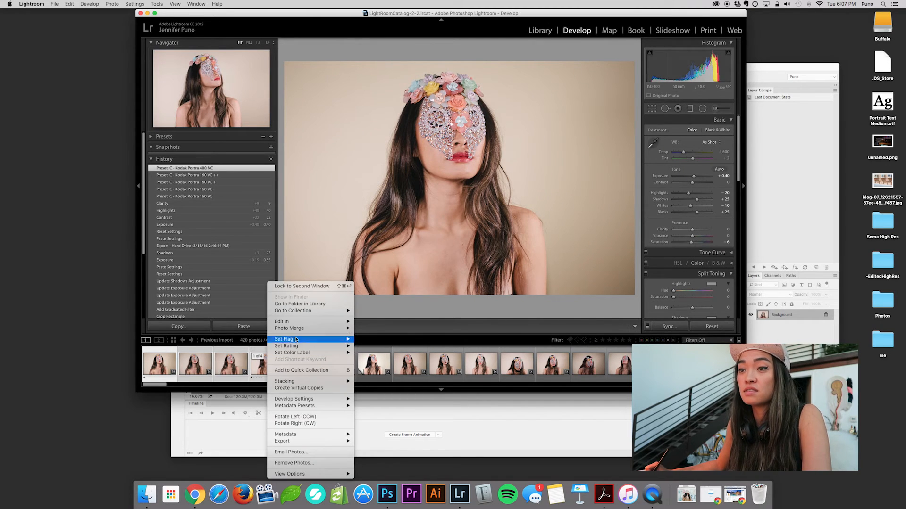
mouse_move(291, 442)
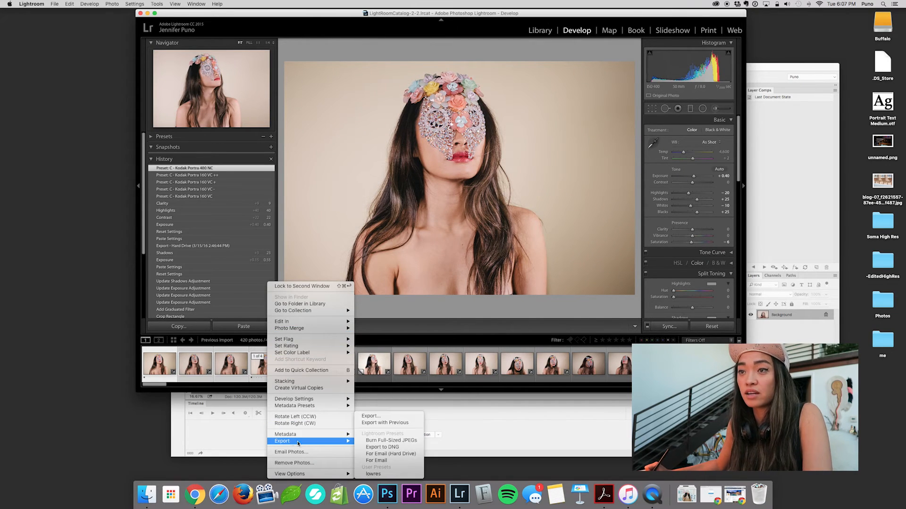
click(399, 418)
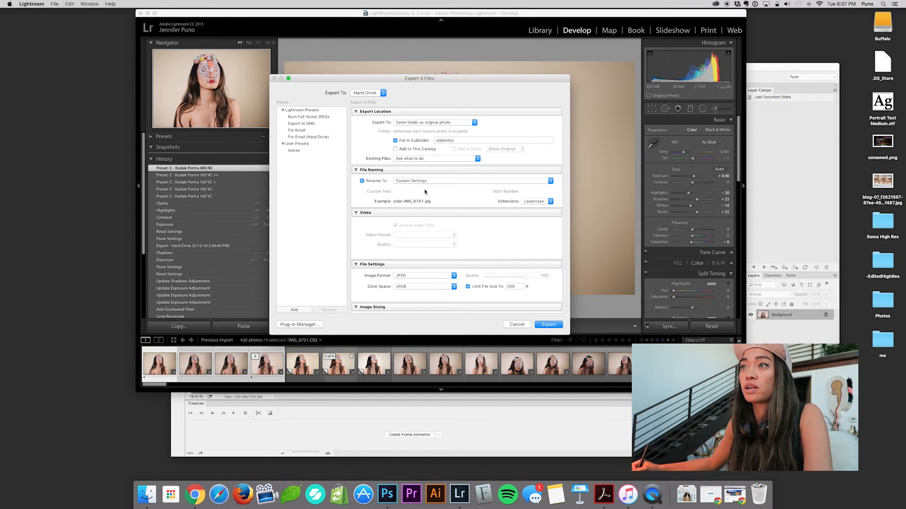
Review the export's file settings, image sizing, metadata and post-processing options, and close the dialog without exporting.
scroll(419, 193, down, 5)
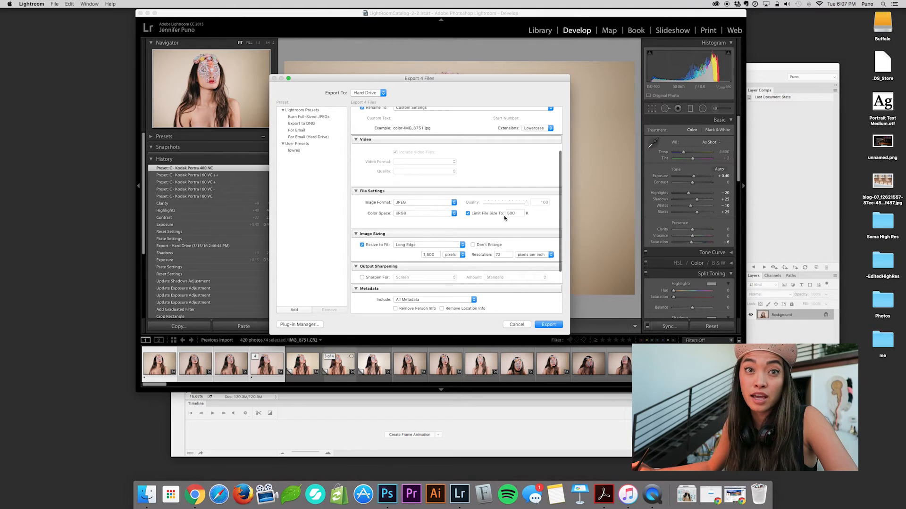
scroll(483, 235, down, 2)
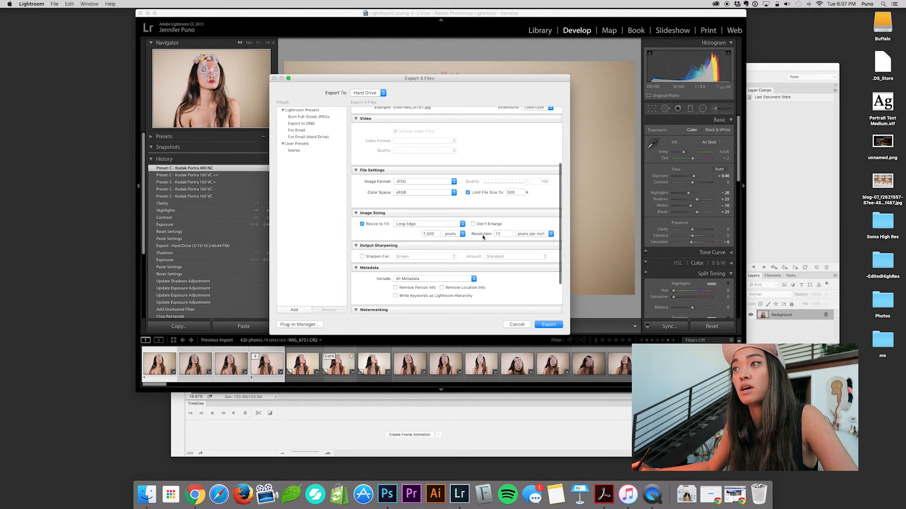
scroll(365, 236, down, 3)
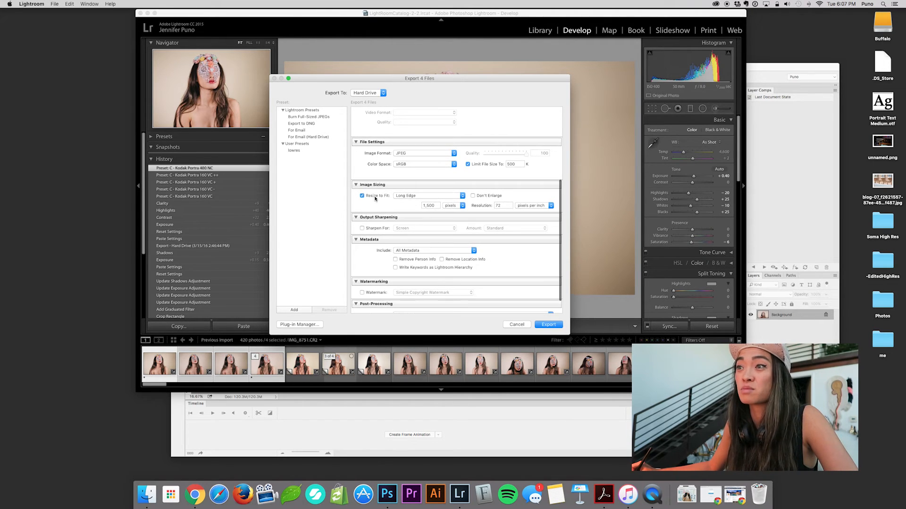
double_click(436, 206)
click(408, 211)
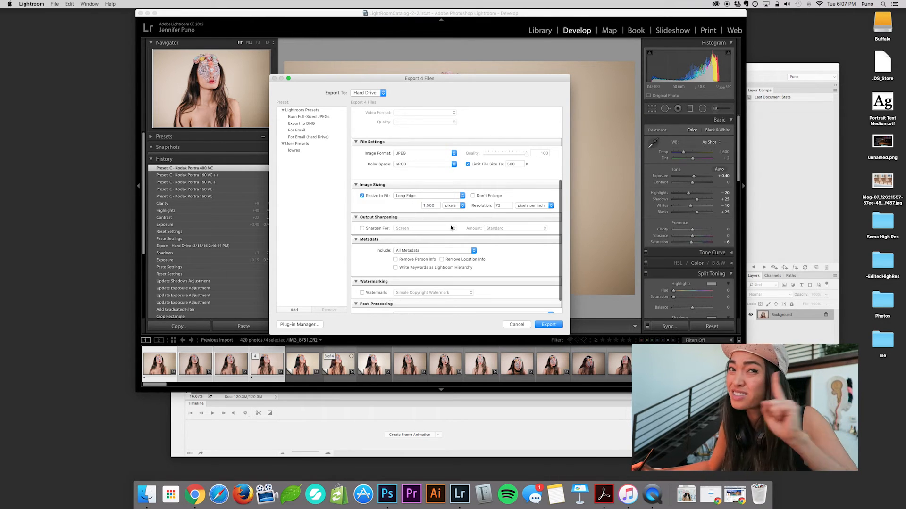
scroll(463, 232, down, 2)
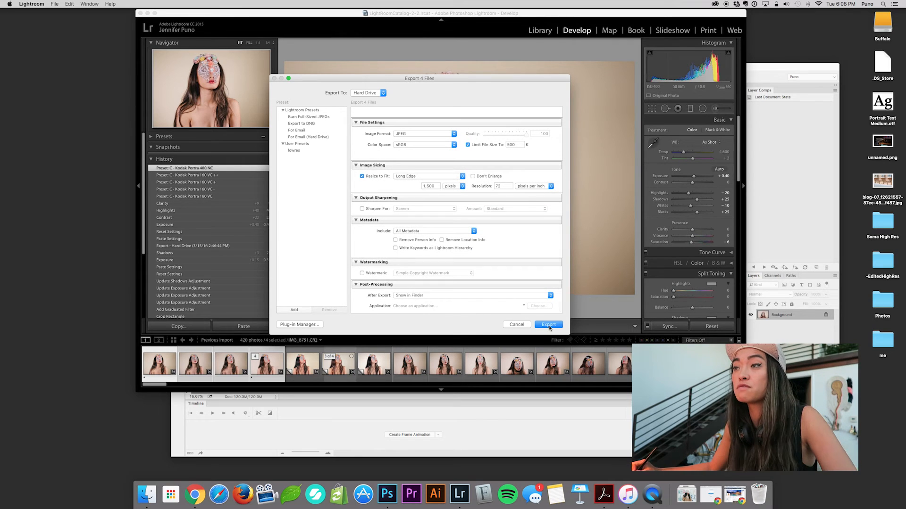
click(518, 324)
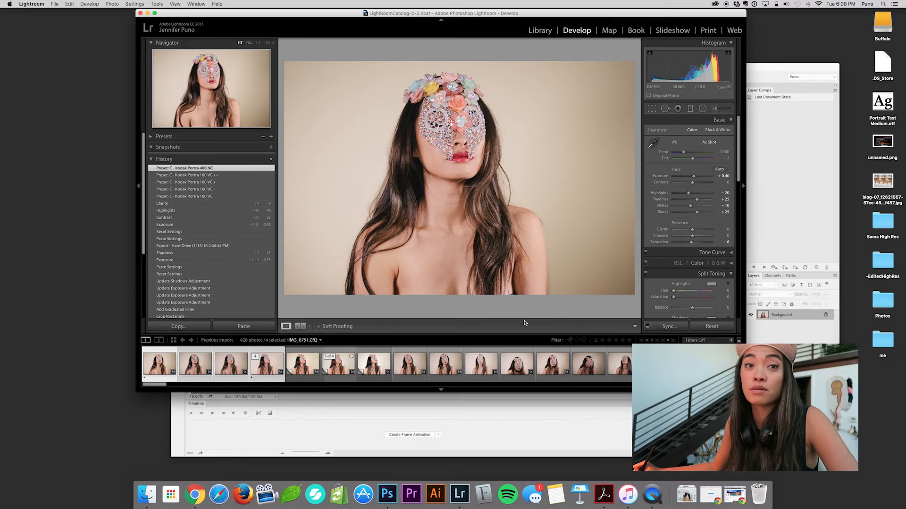